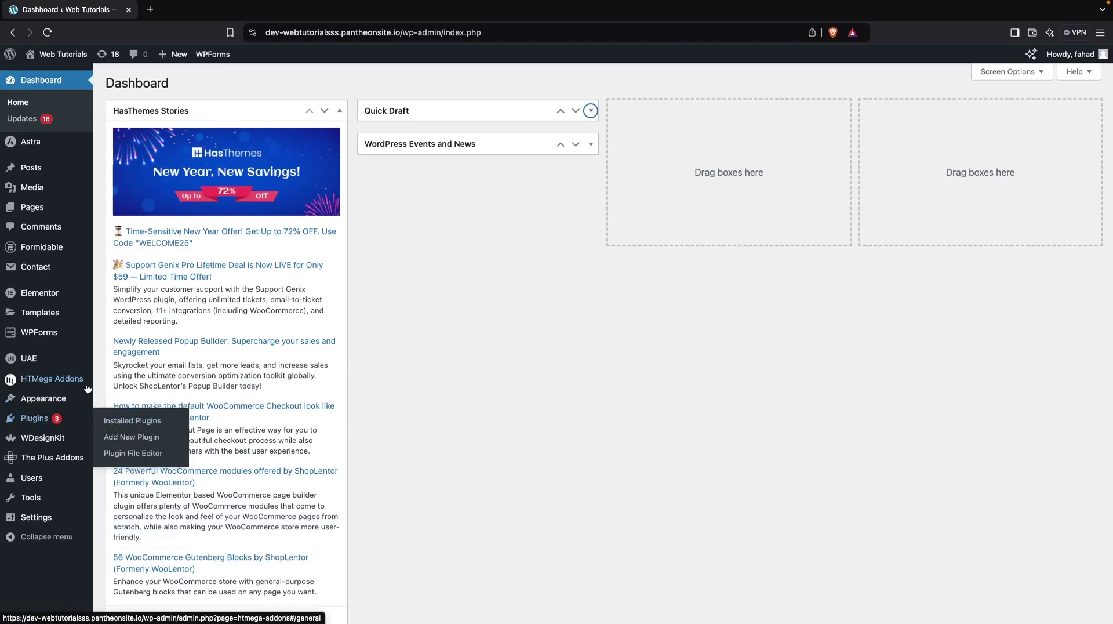
Step: Search the add-new-plugin directory for elementor
mouse_move(80, 400)
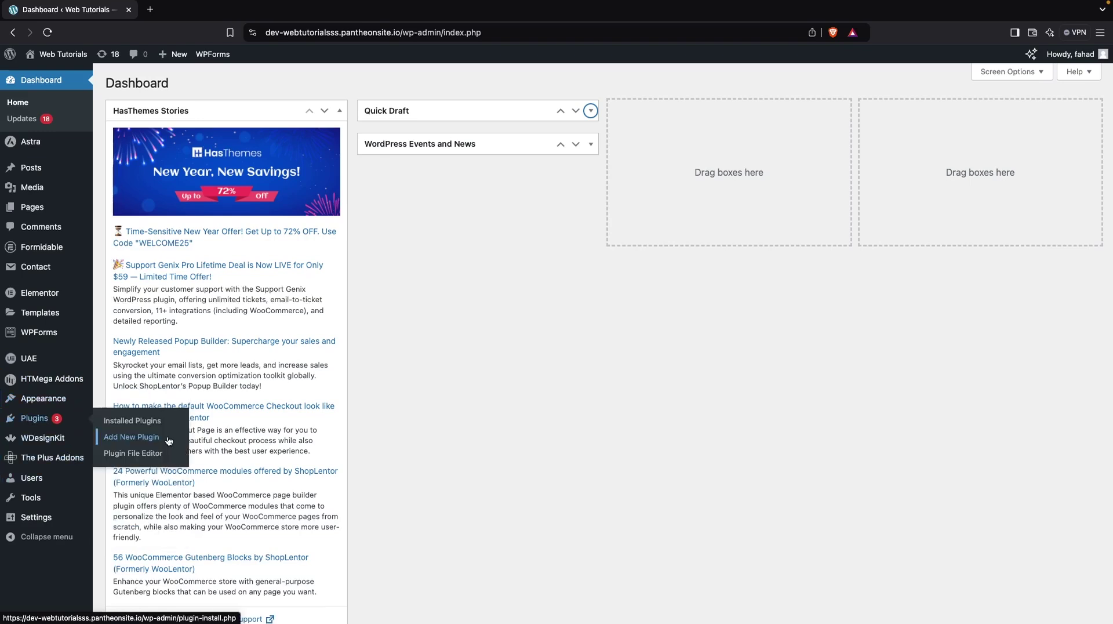
left_click(169, 441)
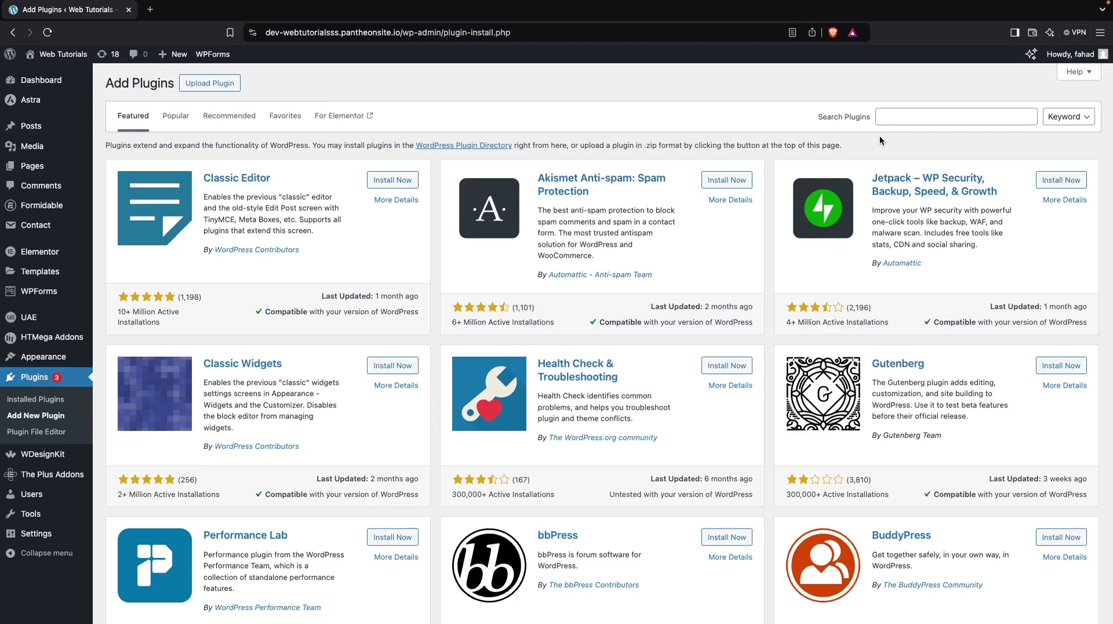
left_click(887, 116)
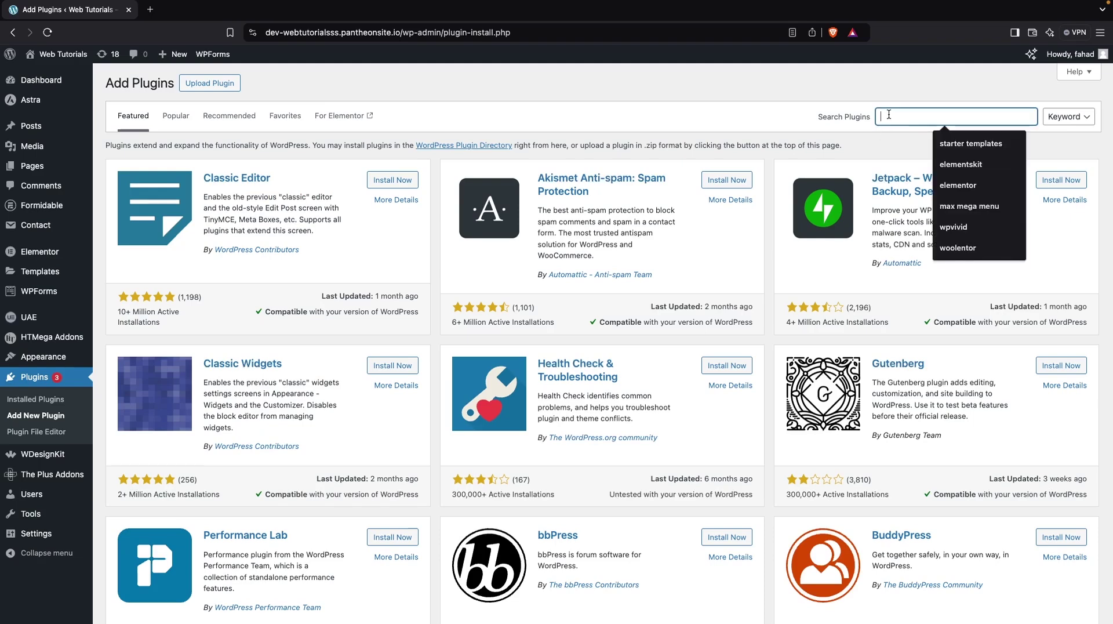
type("elementor")
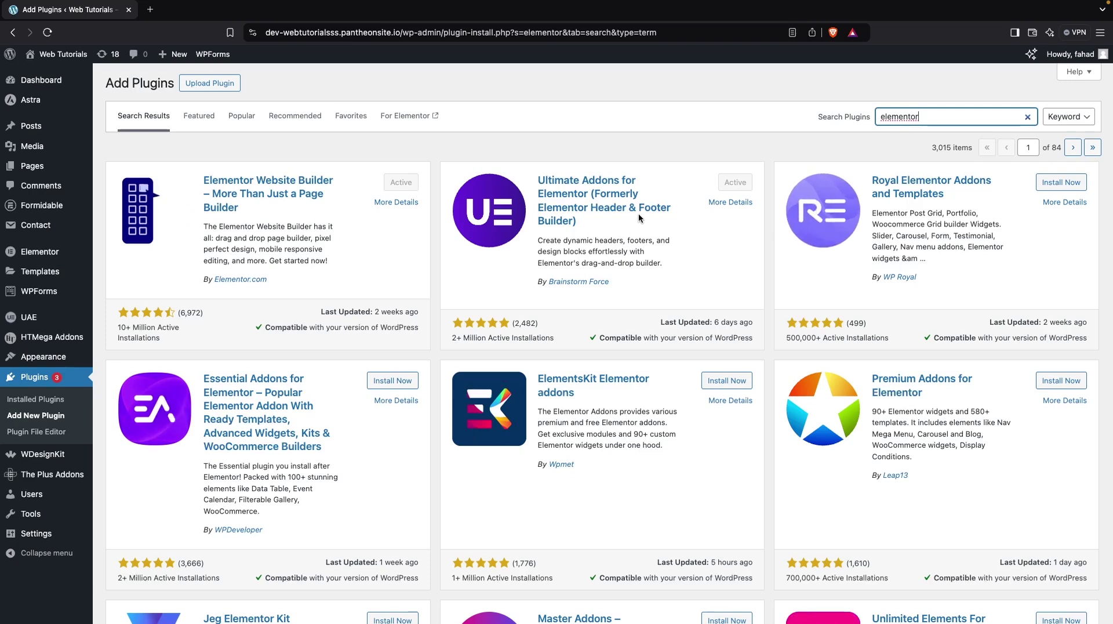
Step: Load the site's Primary navigation menu for editing and review its structure and display locations
mouse_move(74, 356)
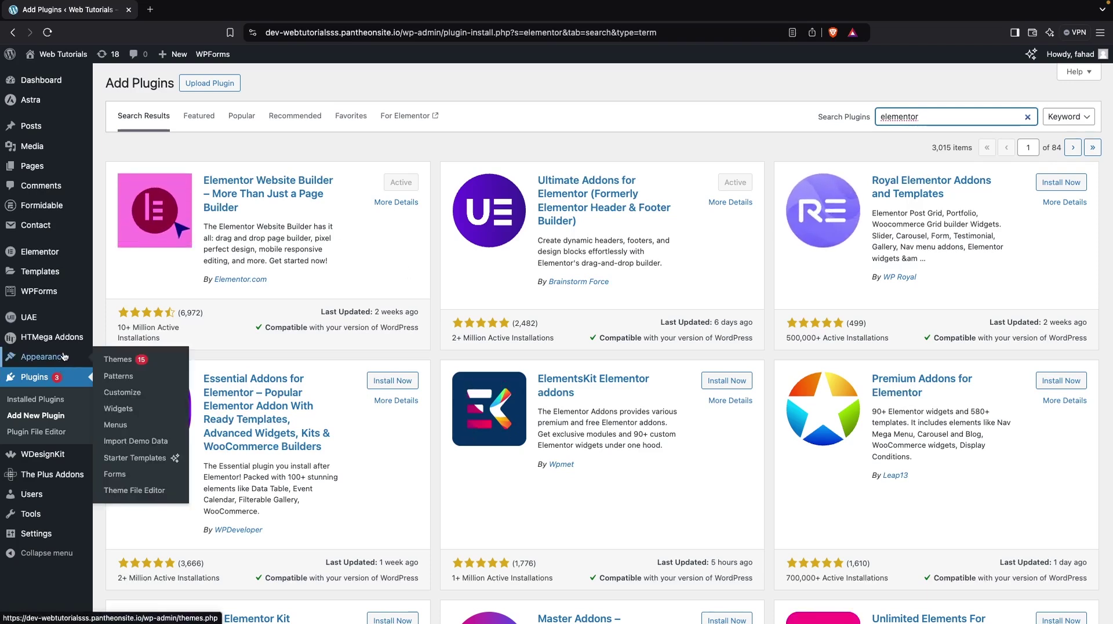
left_click(115, 424)
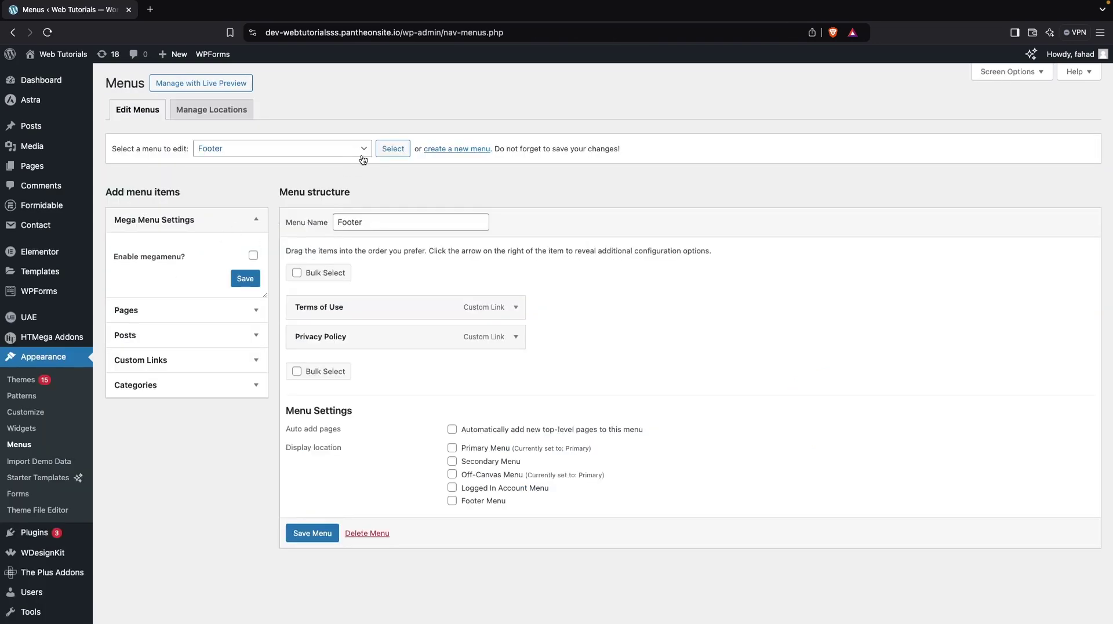
left_click(363, 149)
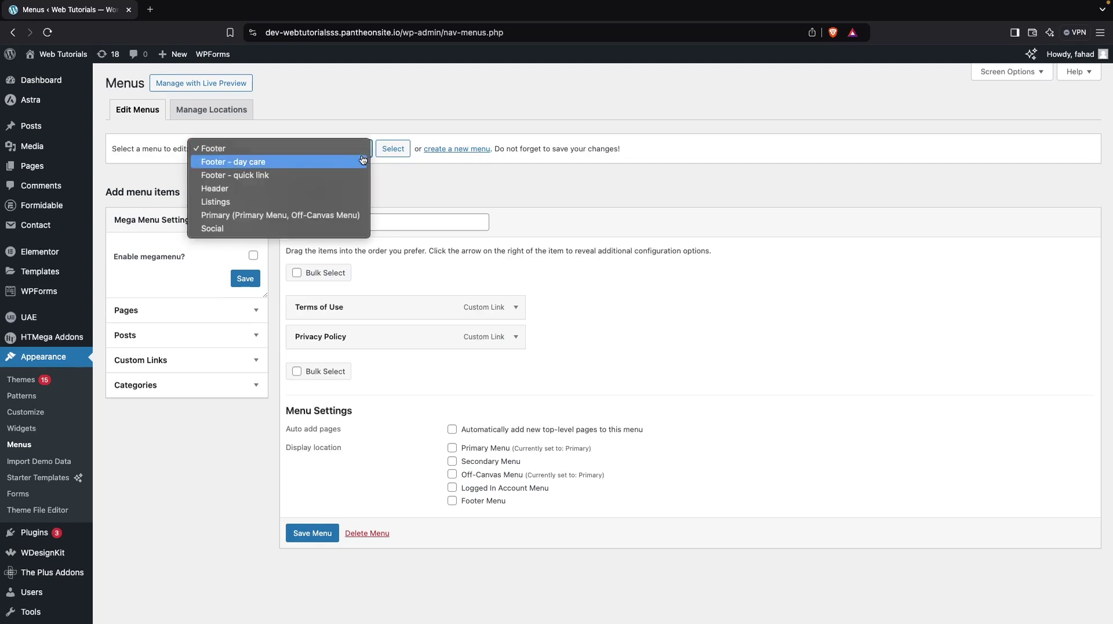
left_click(308, 220)
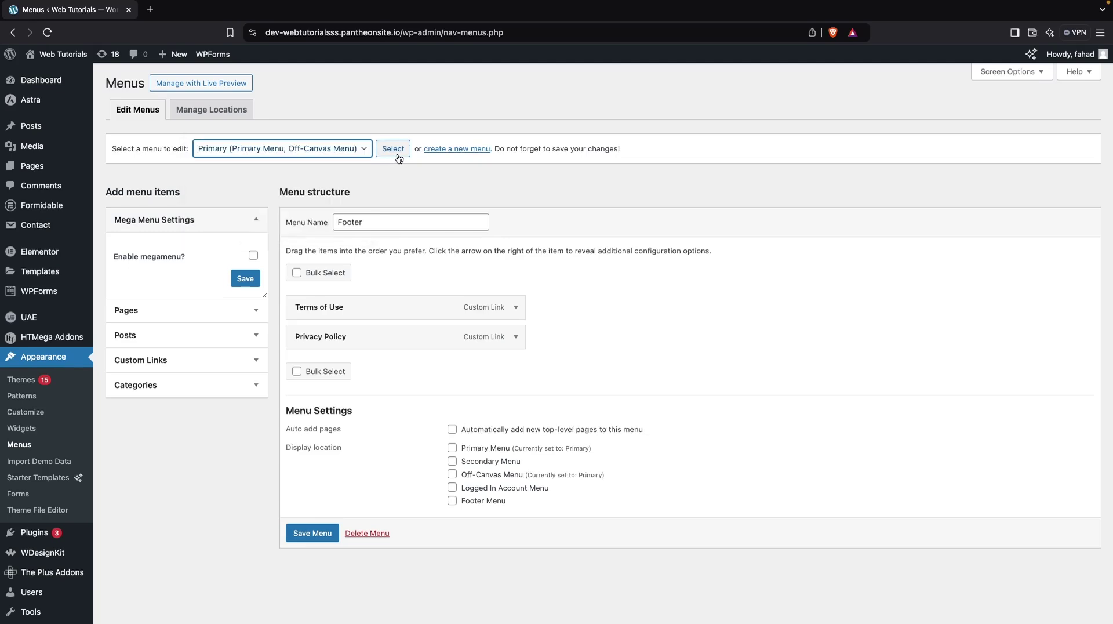
left_click(398, 154)
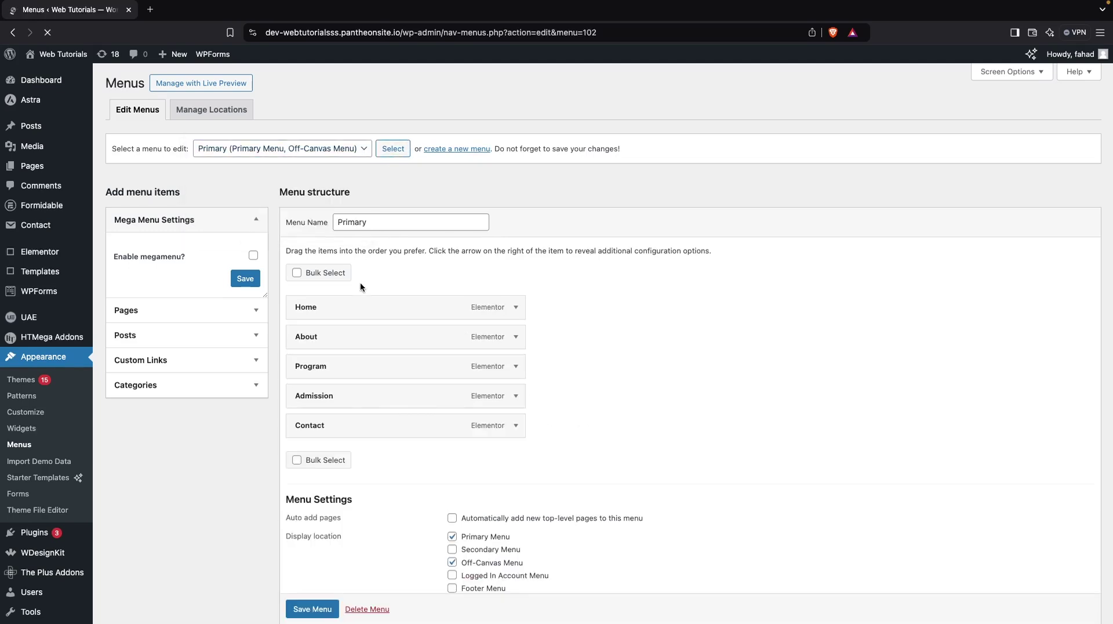
scroll(359, 340, "down", 2)
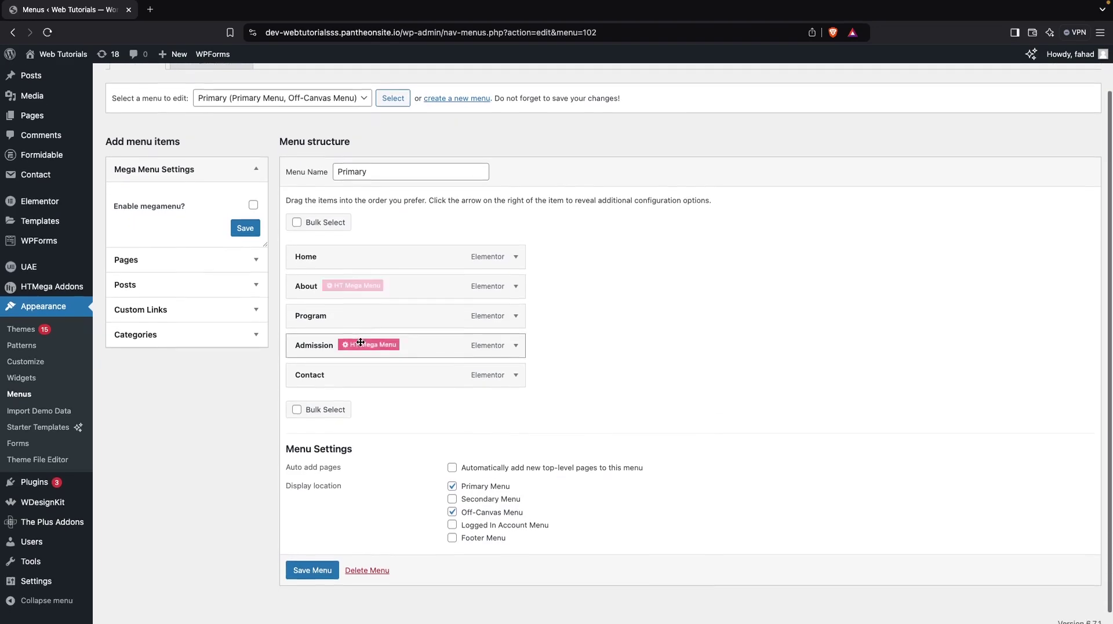
scroll(360, 342, "down", 1)
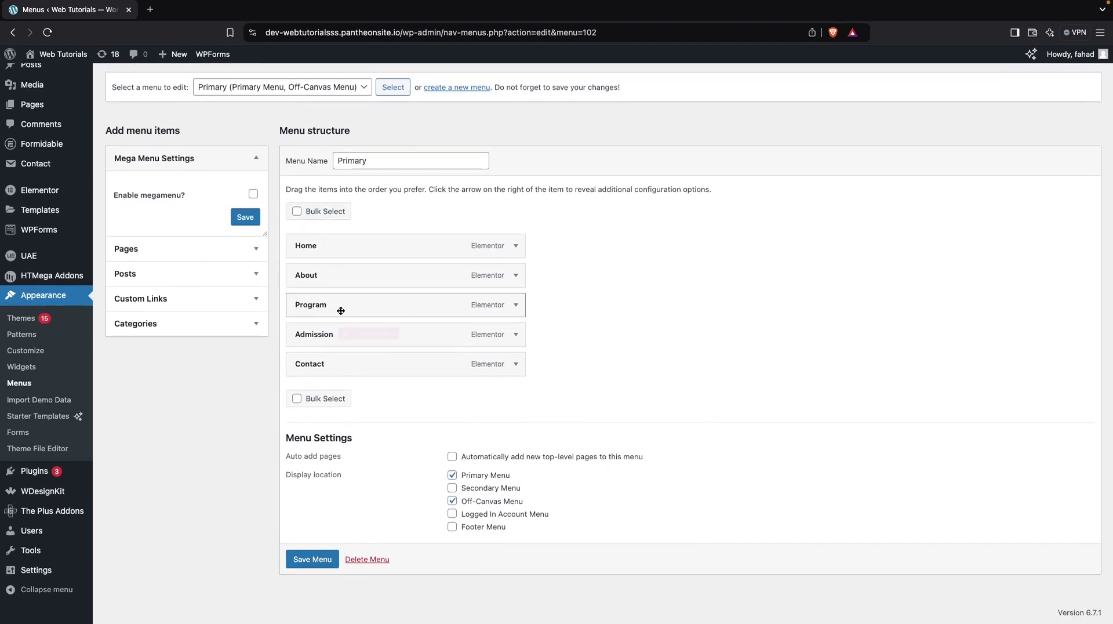
Step: Add the Blog page as an item to the Primary navigation menu
left_click(257, 250)
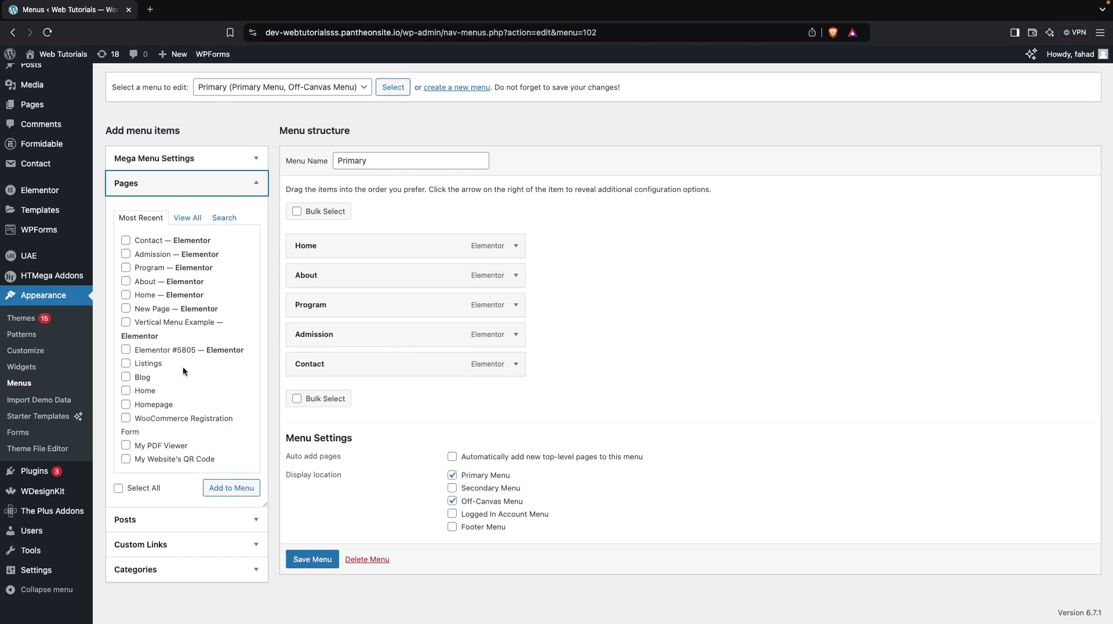
left_click(126, 377)
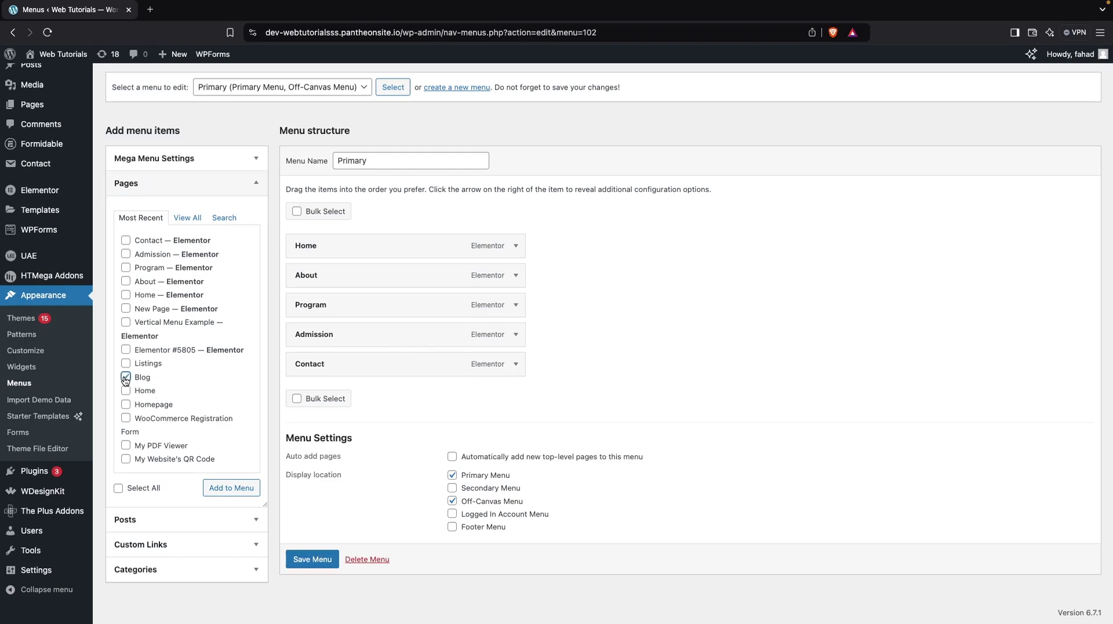
left_click(221, 490)
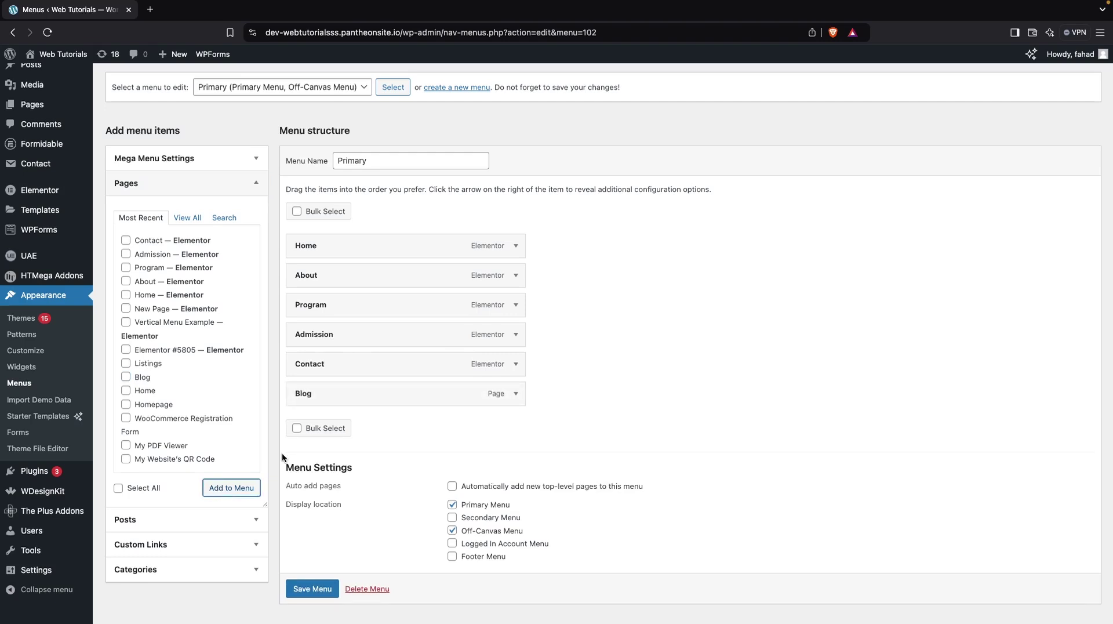
Step: Remove the Blog item from the Primary navigation menu and save the menu
left_click(515, 395)
scroll(450, 485, "down", 2)
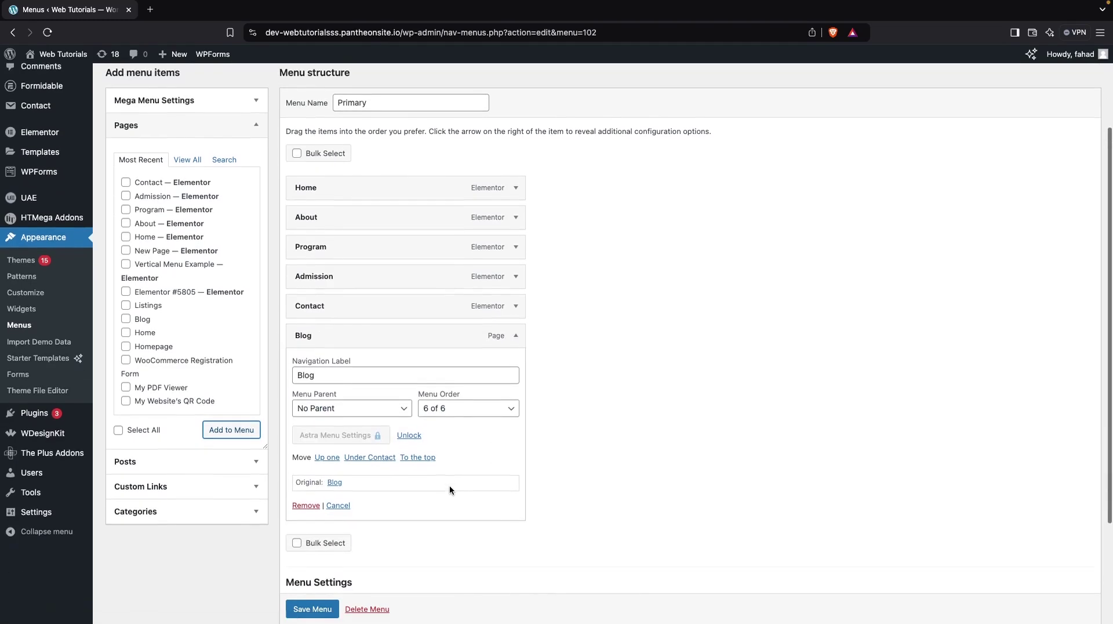
left_click(306, 498)
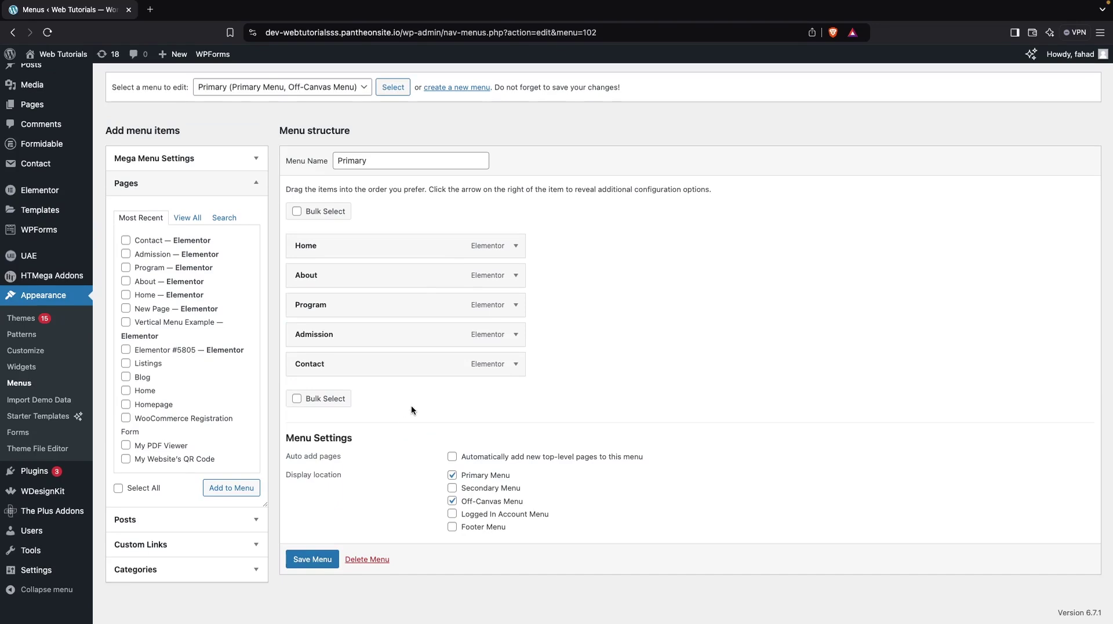
left_click(317, 560)
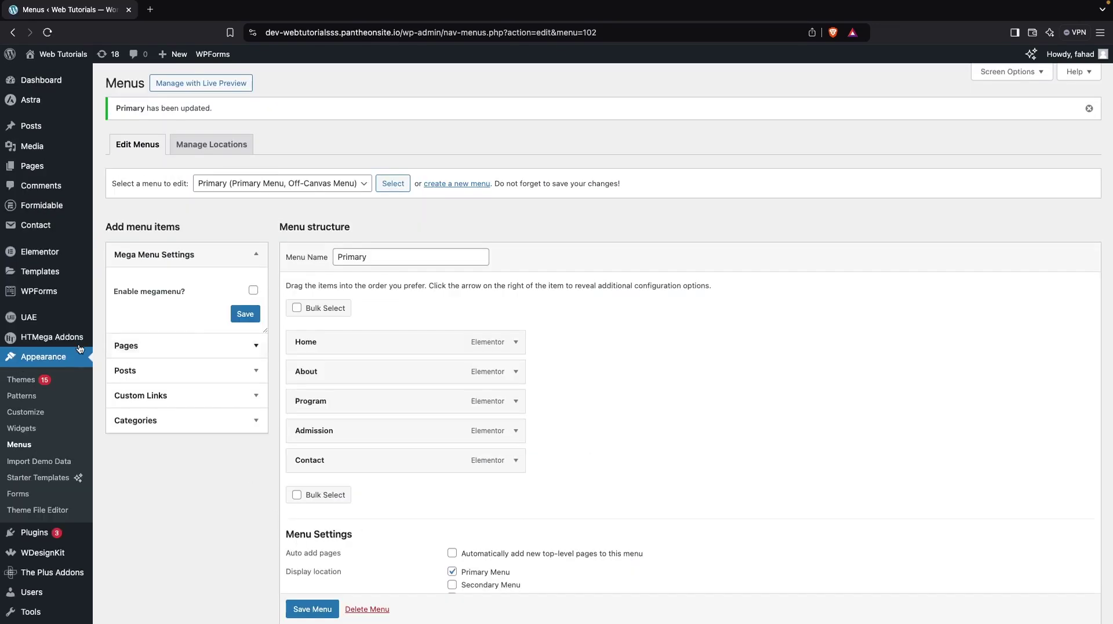
Step: Create a new UAE Header & Footer Builder template titled Navigation Menu
mouse_move(51, 322)
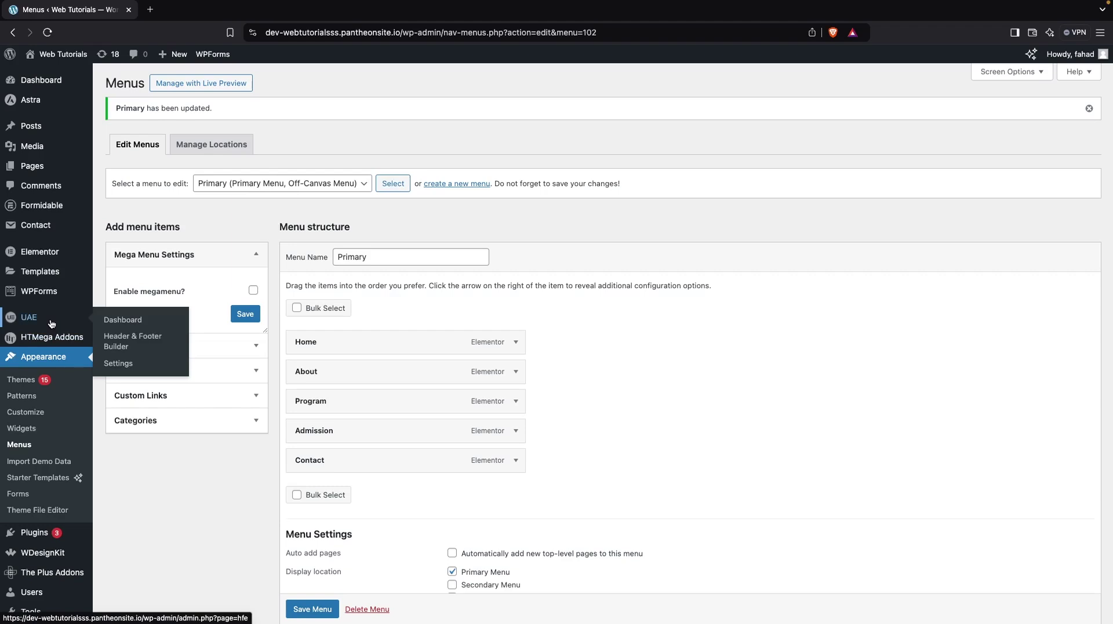
left_click(153, 347)
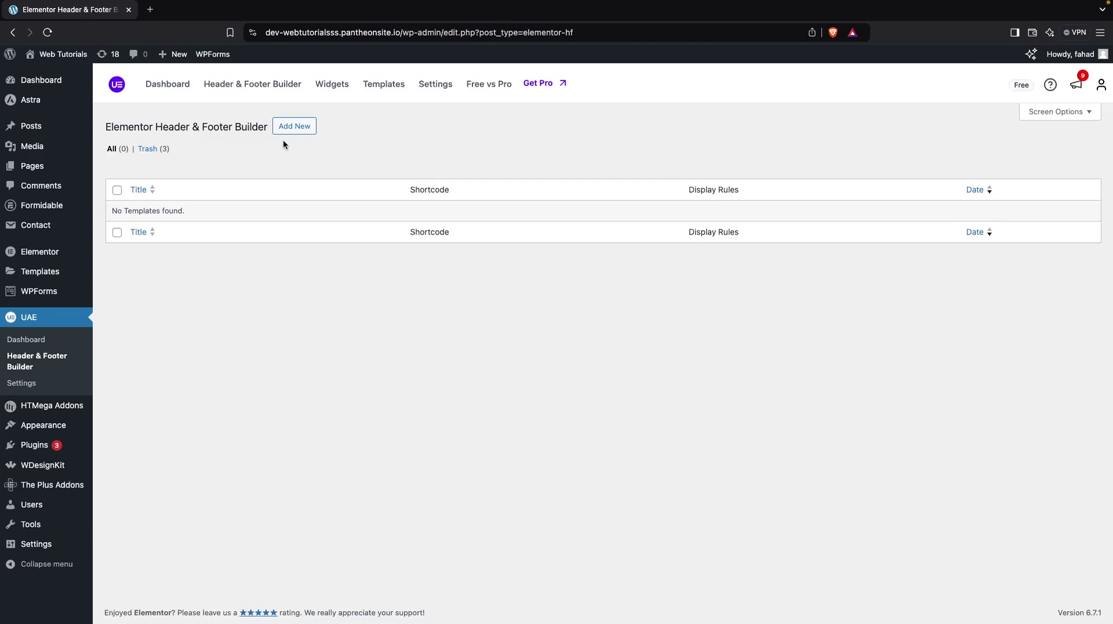
left_click(294, 128)
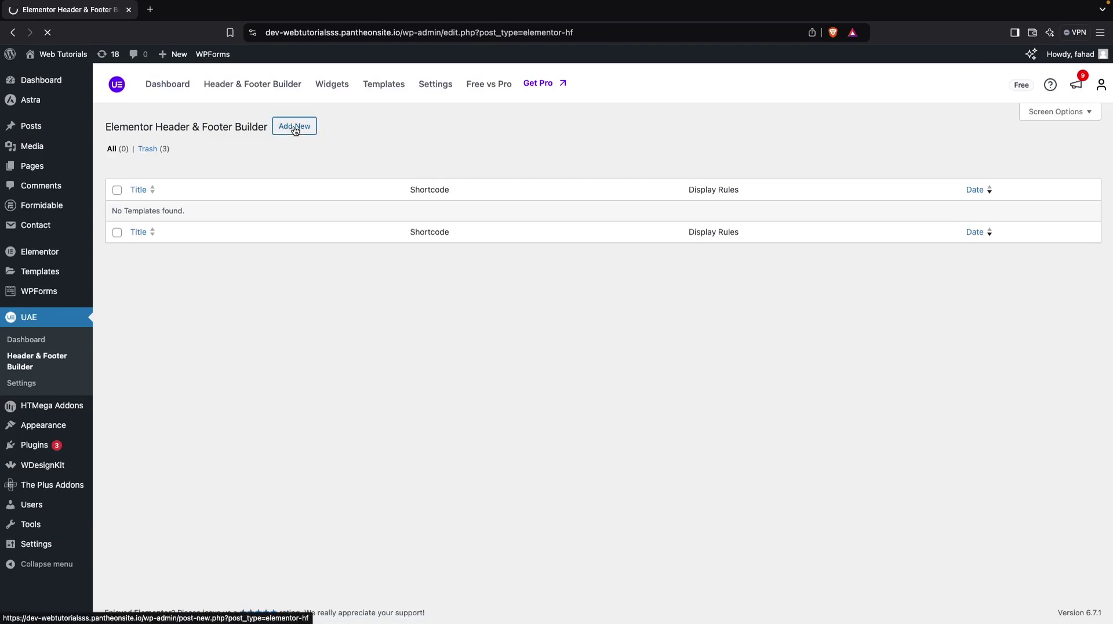
type("Navigation Menu")
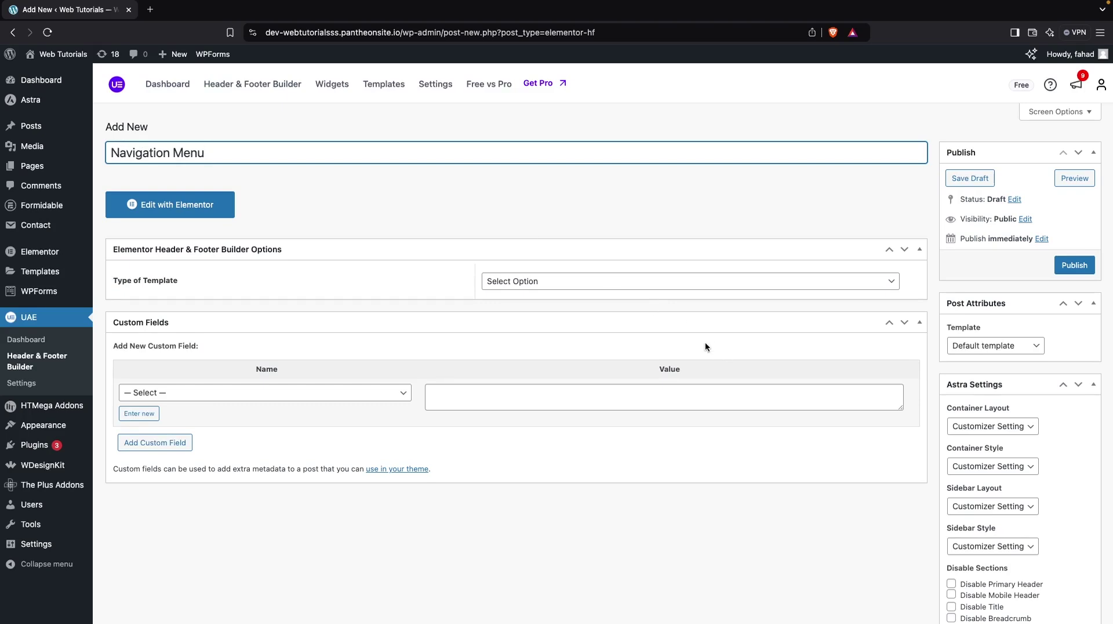
Step: Set the template type to Header, display it on the Entire Website, and publish it
left_click(650, 285)
left_click(577, 296)
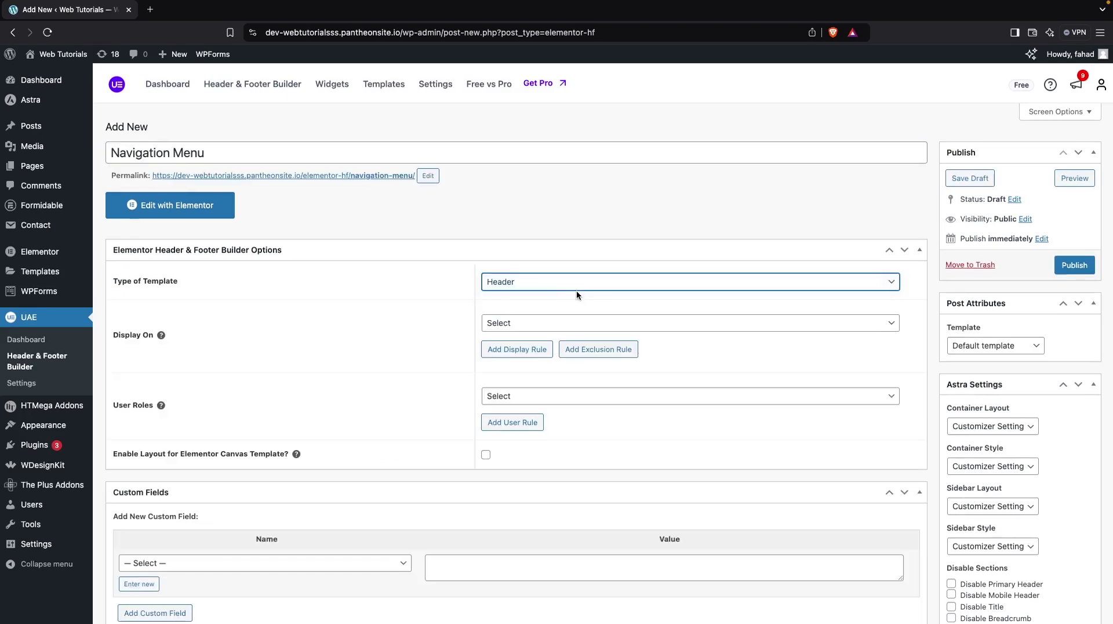
left_click(522, 330)
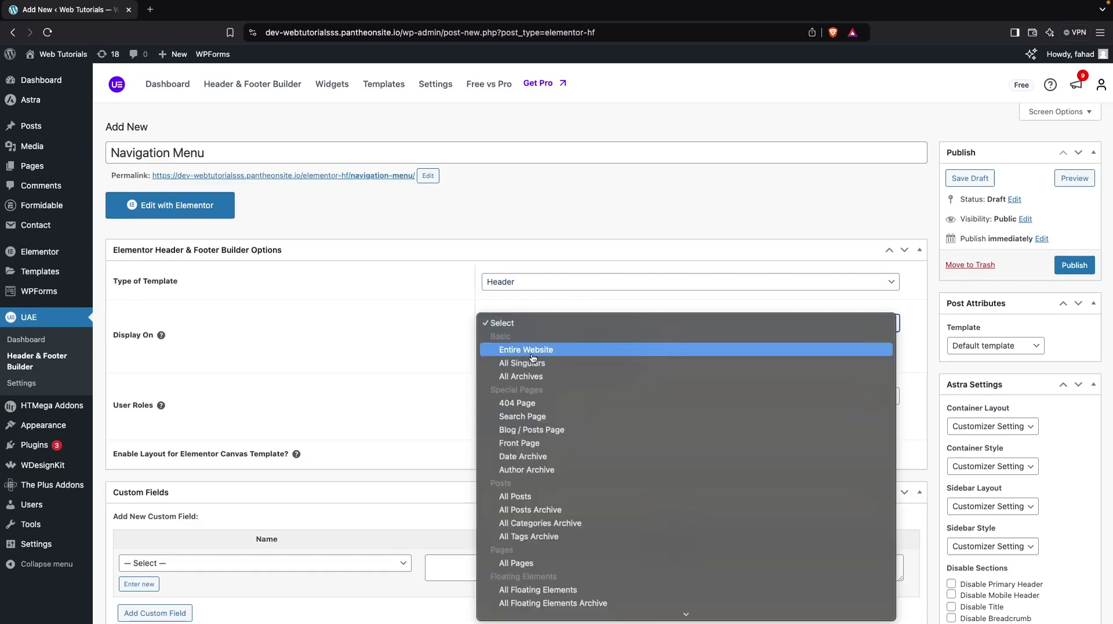
left_click(525, 349)
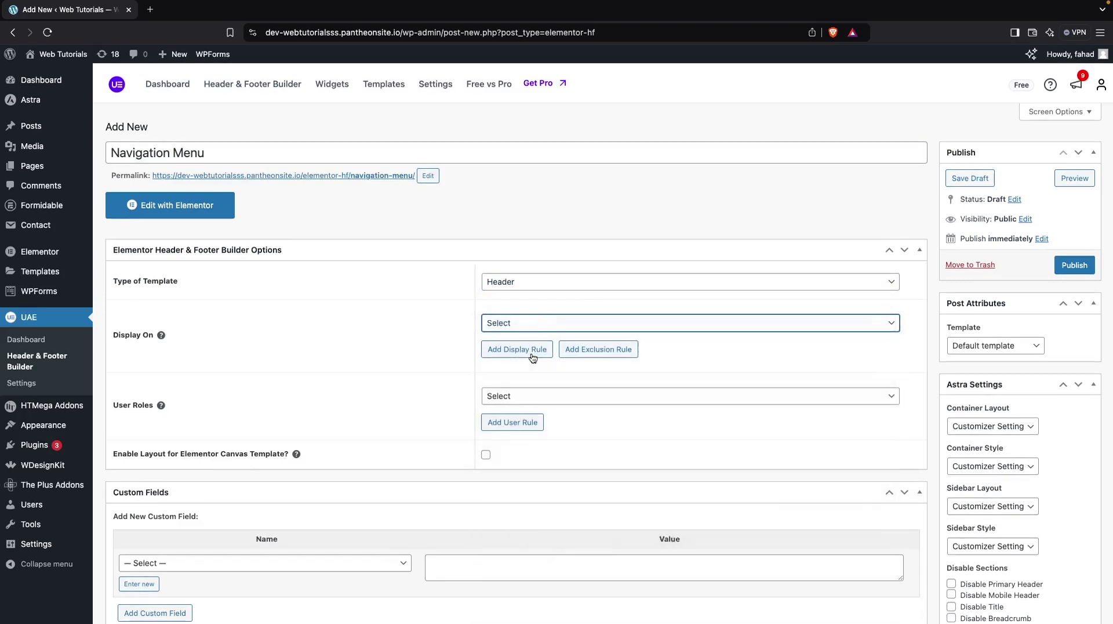
left_click(1086, 266)
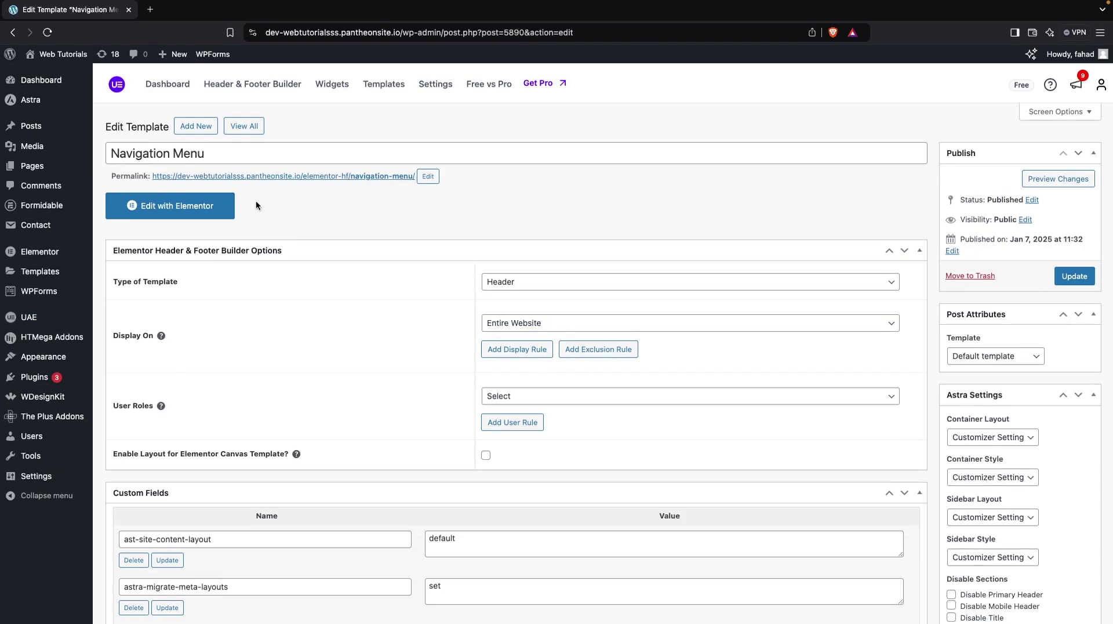
Step: Open the template in the Elementor editor and add a three-column Flexbox container with a wide middle column
left_click(212, 213)
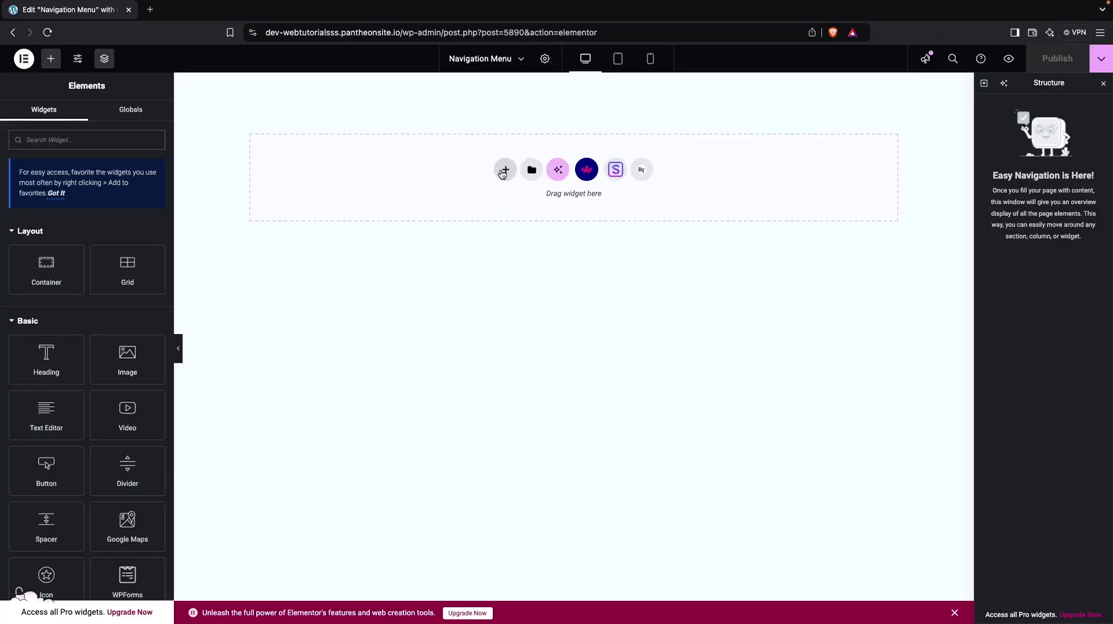
left_click(502, 173)
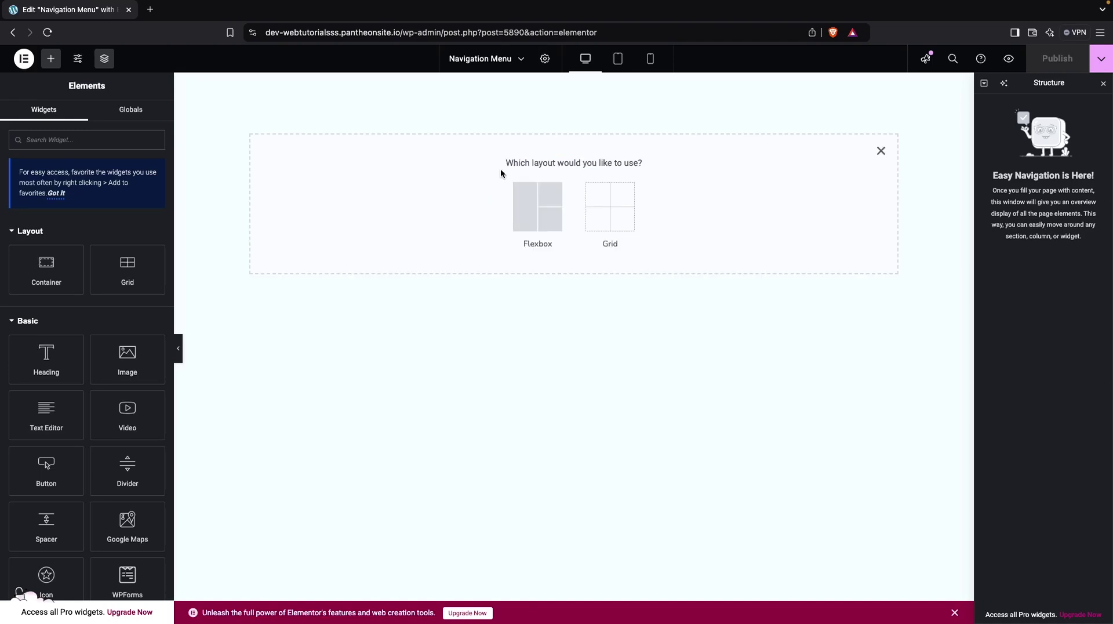
left_click(538, 208)
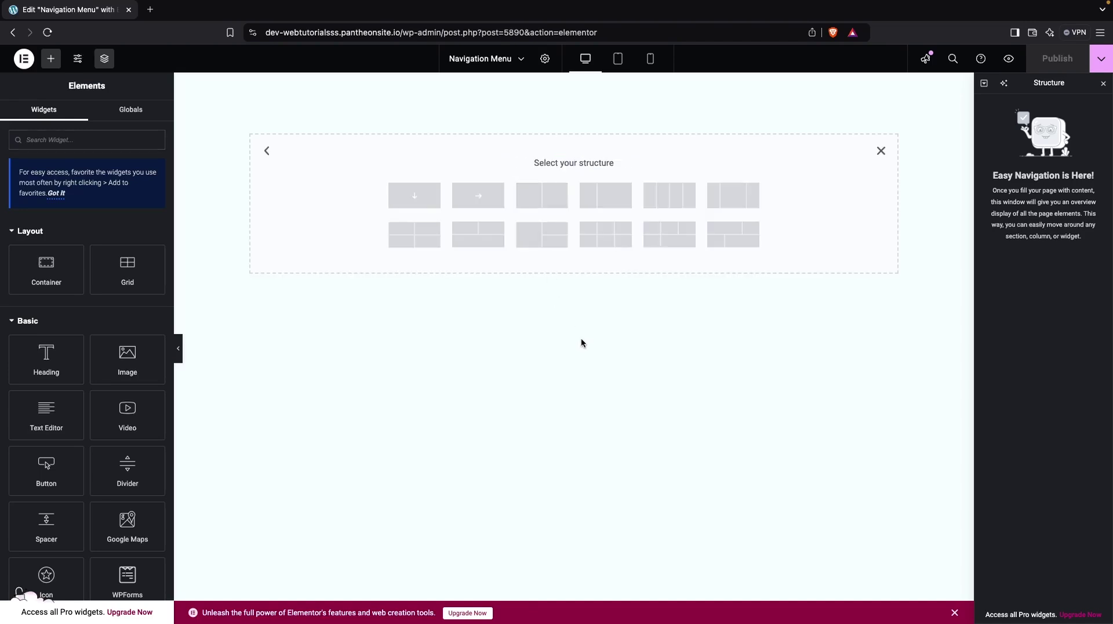
left_click(729, 197)
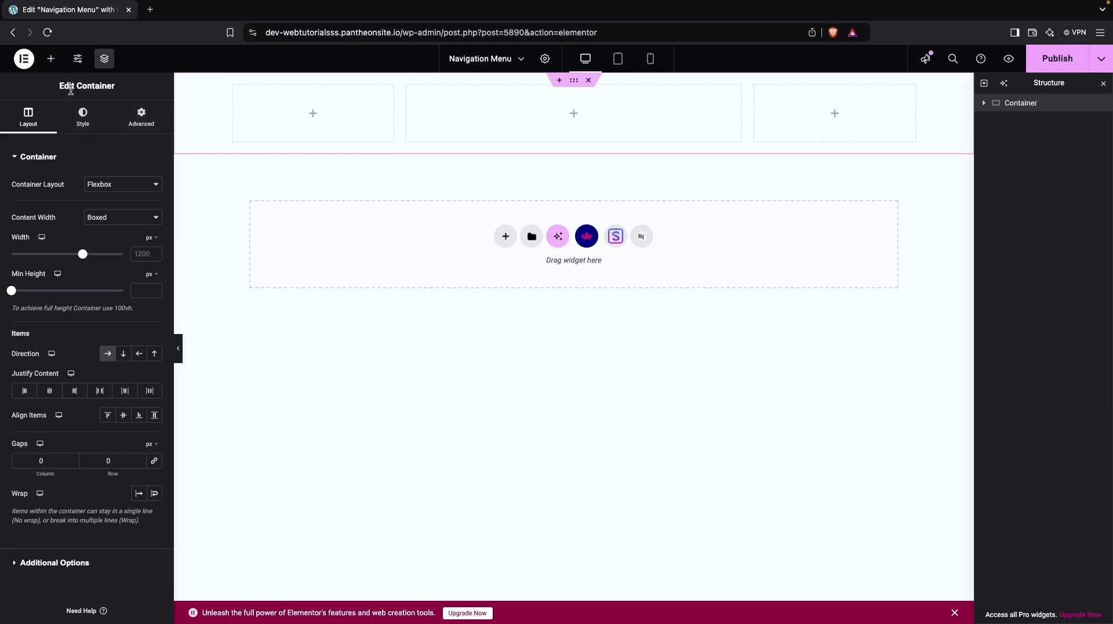
Step: Find the Image widget by searching for image and place it in the container's first column
left_click(51, 59)
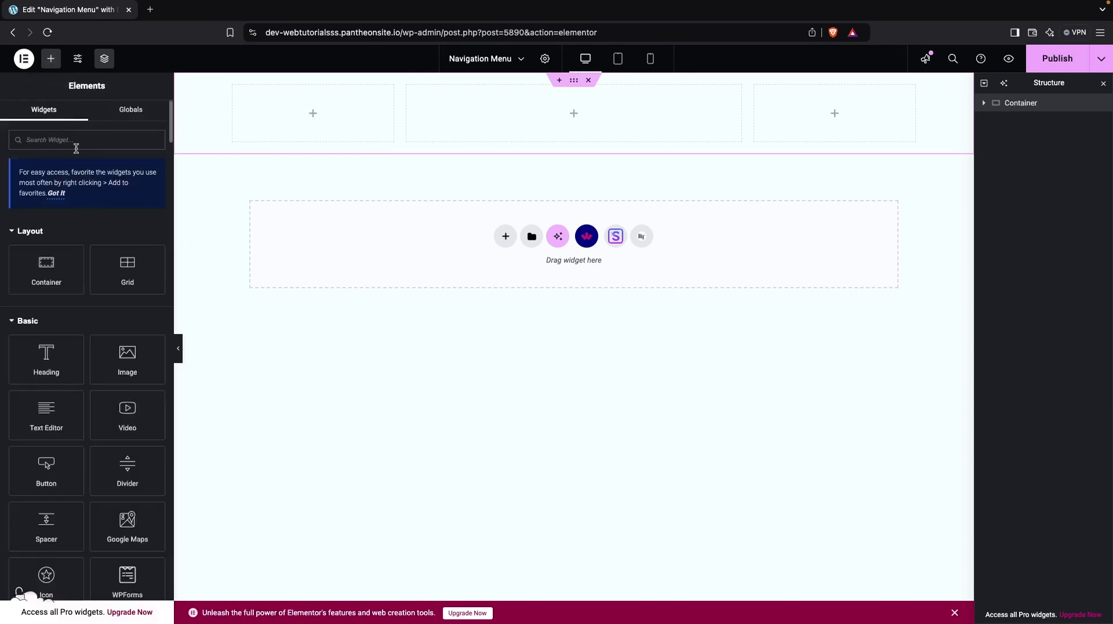
type("image")
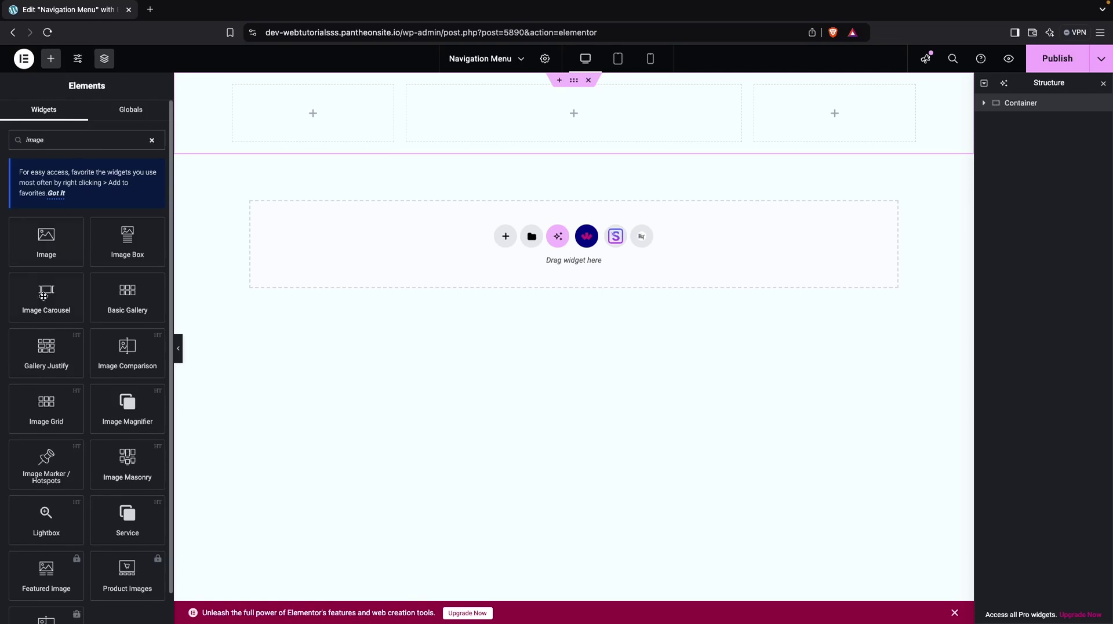
left_click_drag(47, 241, 311, 127)
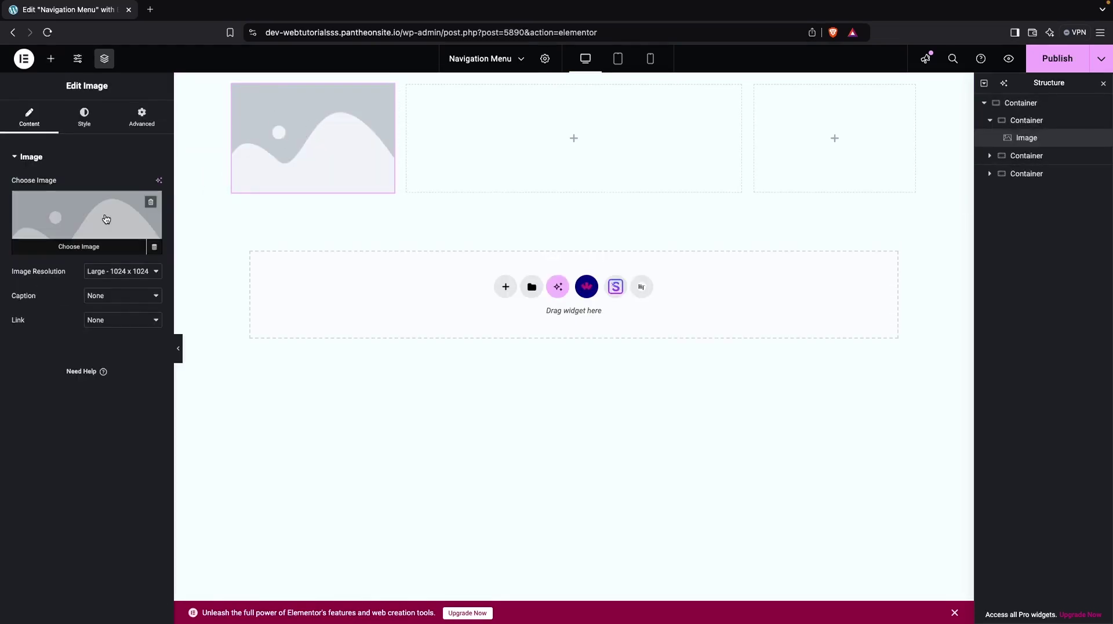
Step: Choose day-care-logo.svg from the media library as the first column's image
left_click(106, 219)
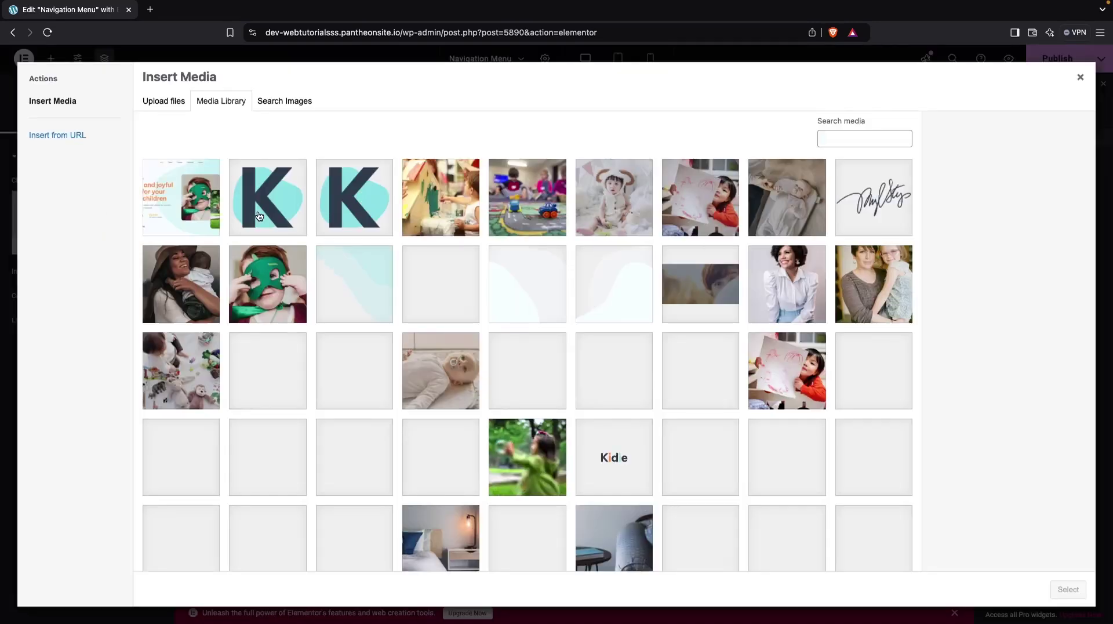
scroll(561, 462, "down", 2)
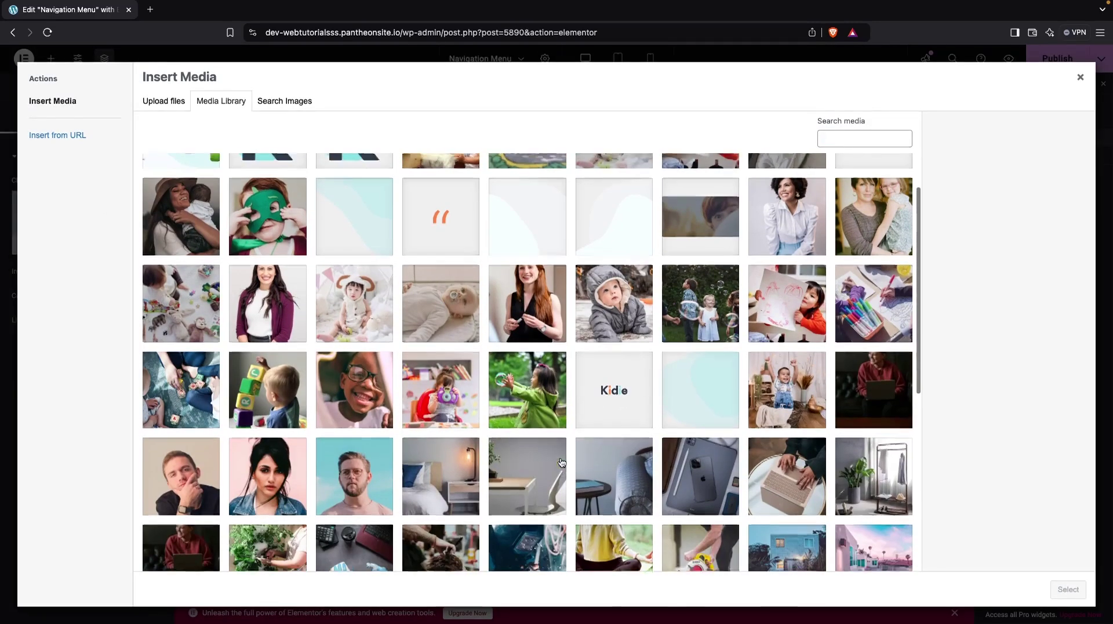
left_click(603, 410)
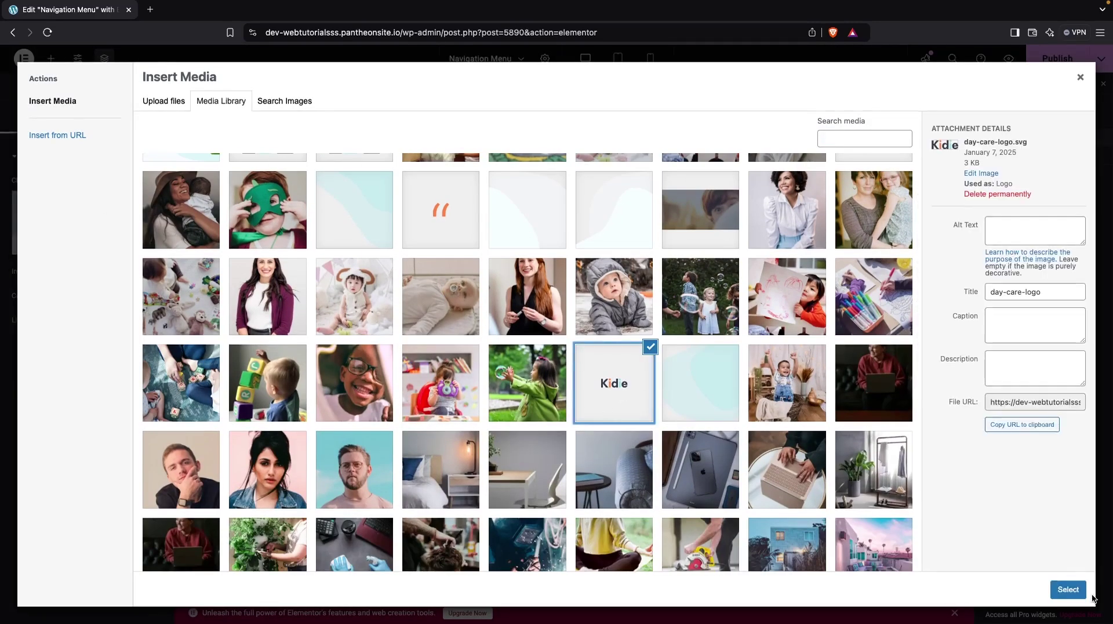
left_click(1076, 590)
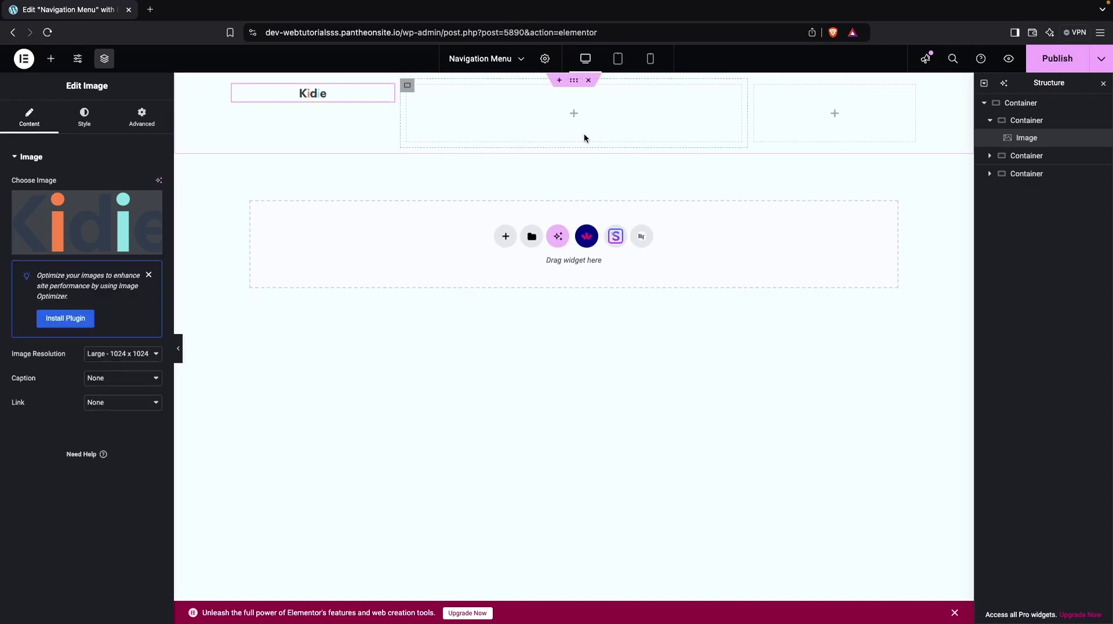
Step: Find the UAE Navigation Menu widget by searching for navi and place it in the wide middle column
left_click(51, 58)
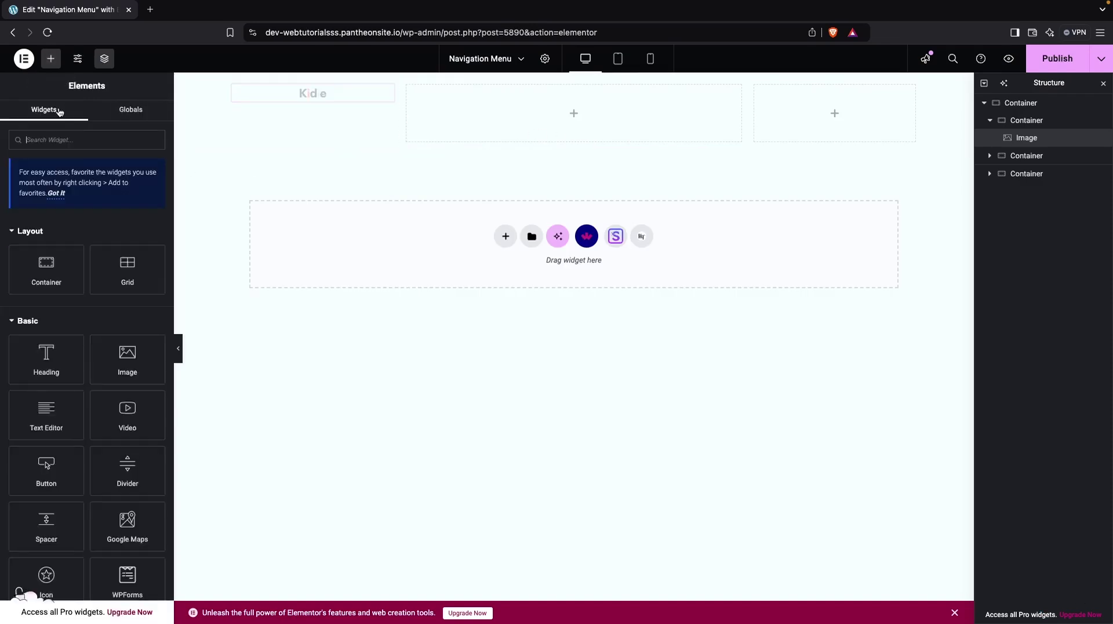
left_click(72, 139)
type("nav")
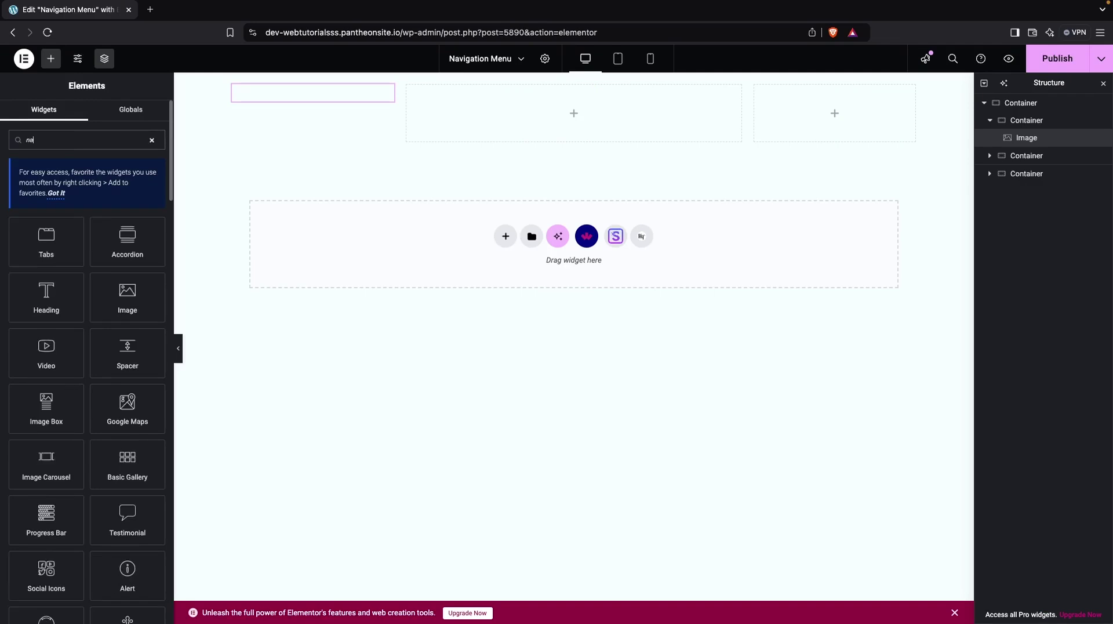
key("BackSpace")
key("BackSpace")
type("vi")
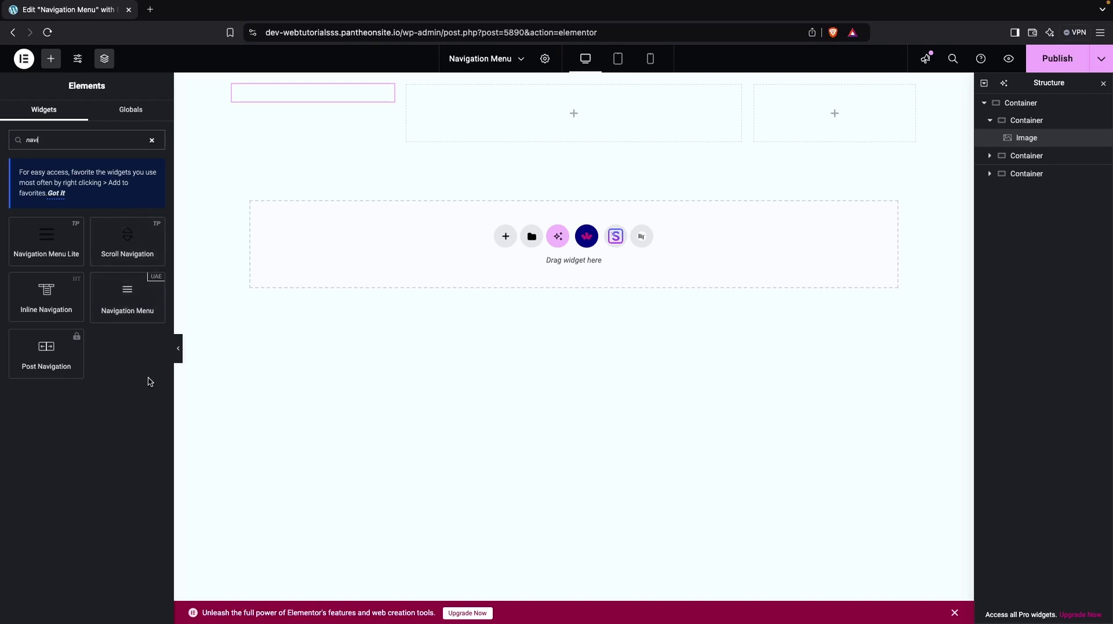
left_click_drag(134, 299, 566, 126)
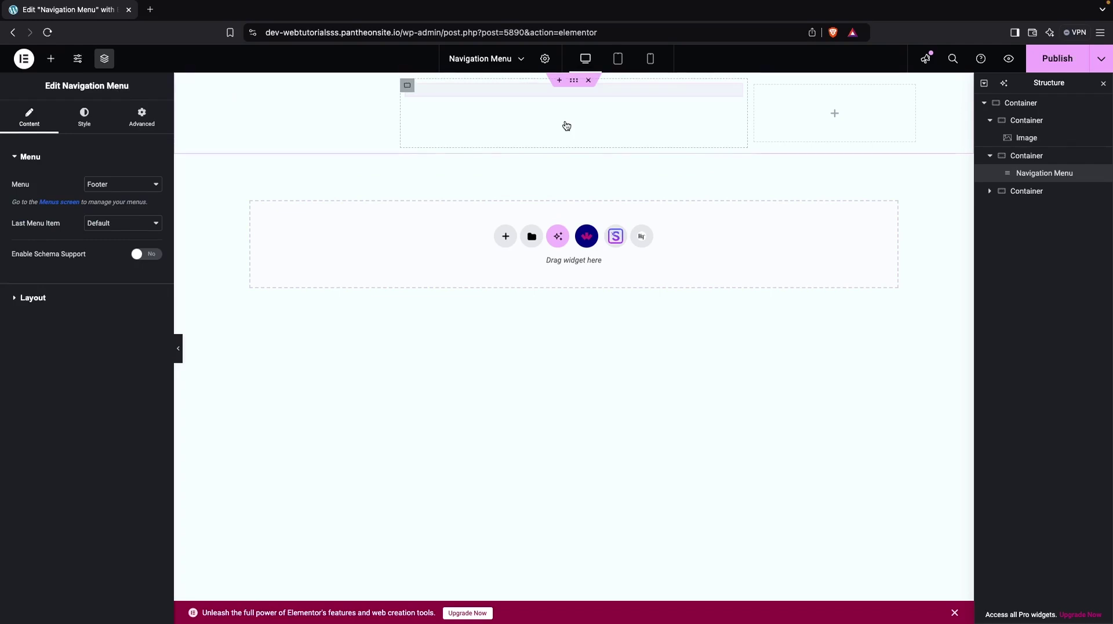
Step: Assign the Primary menu to the navigation widget and set its horizontal layout alignment to Center
left_click(126, 189)
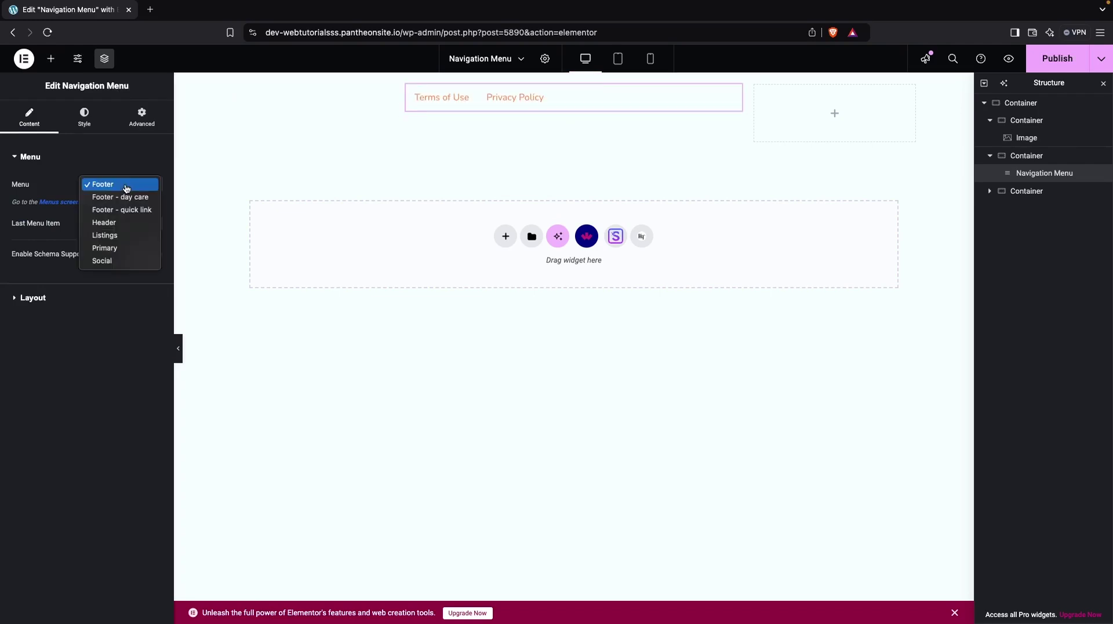
left_click(120, 255)
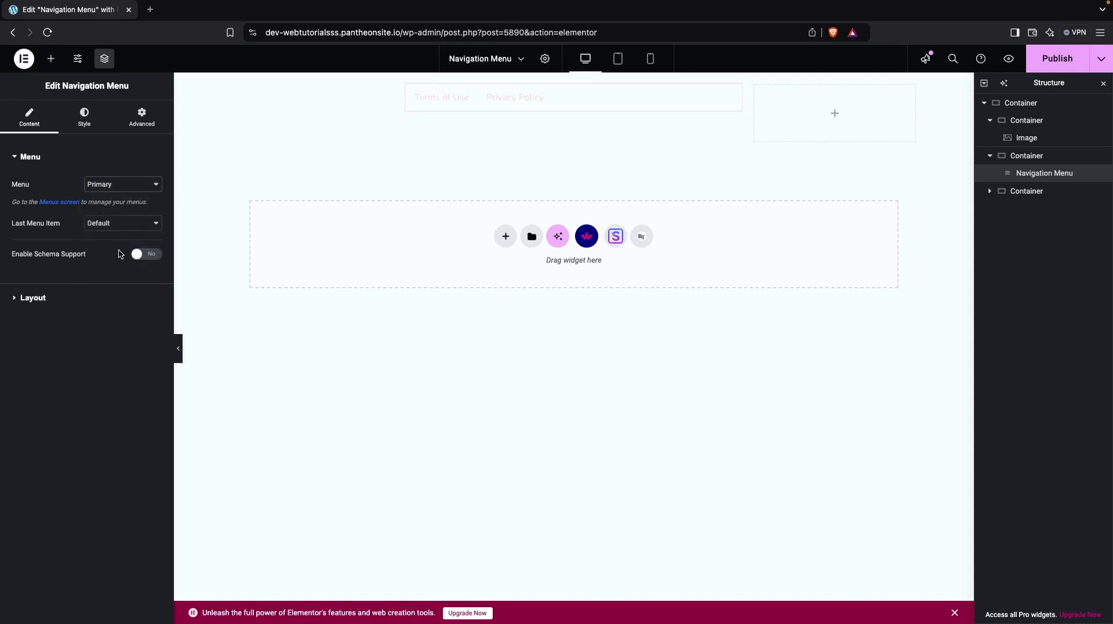
left_click(16, 303)
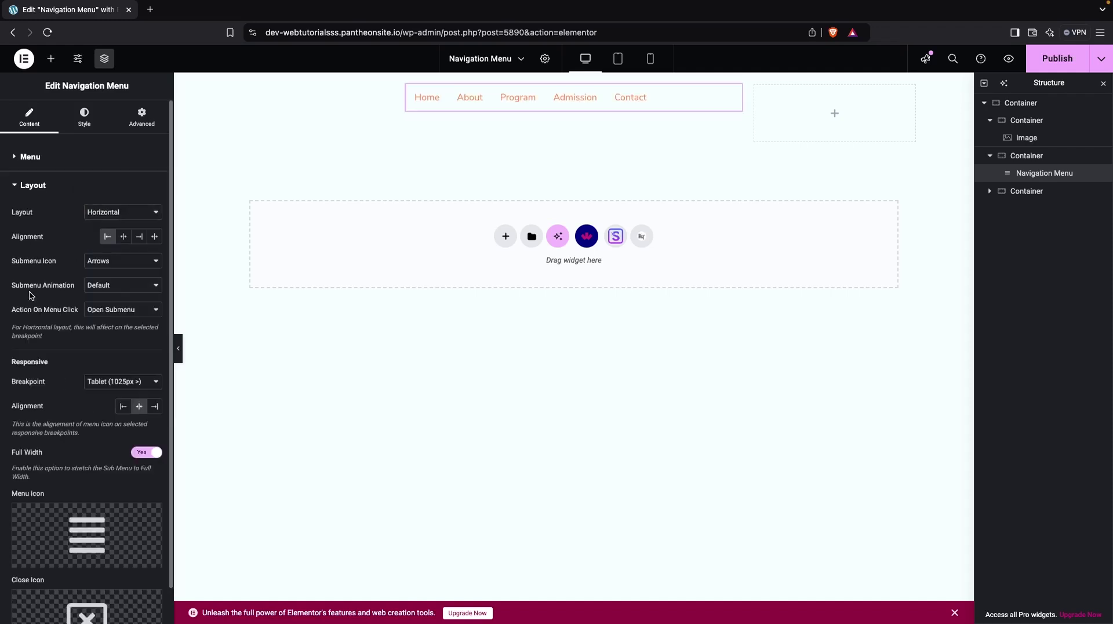
left_click(124, 236)
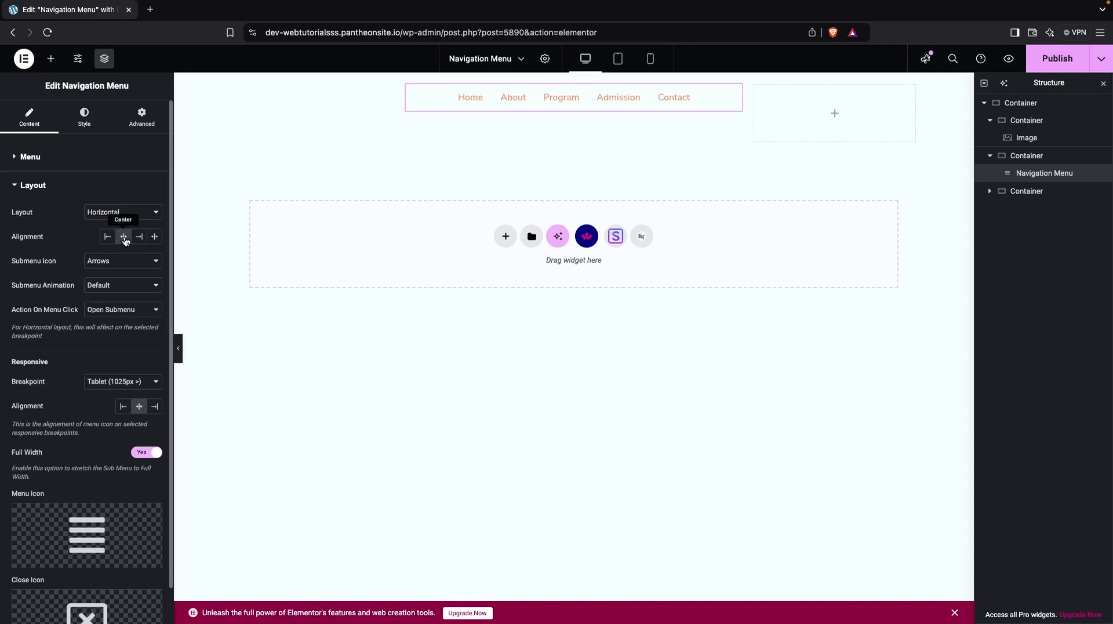
Step: Set the logo image's width to 25% in its style settings
left_click(298, 96)
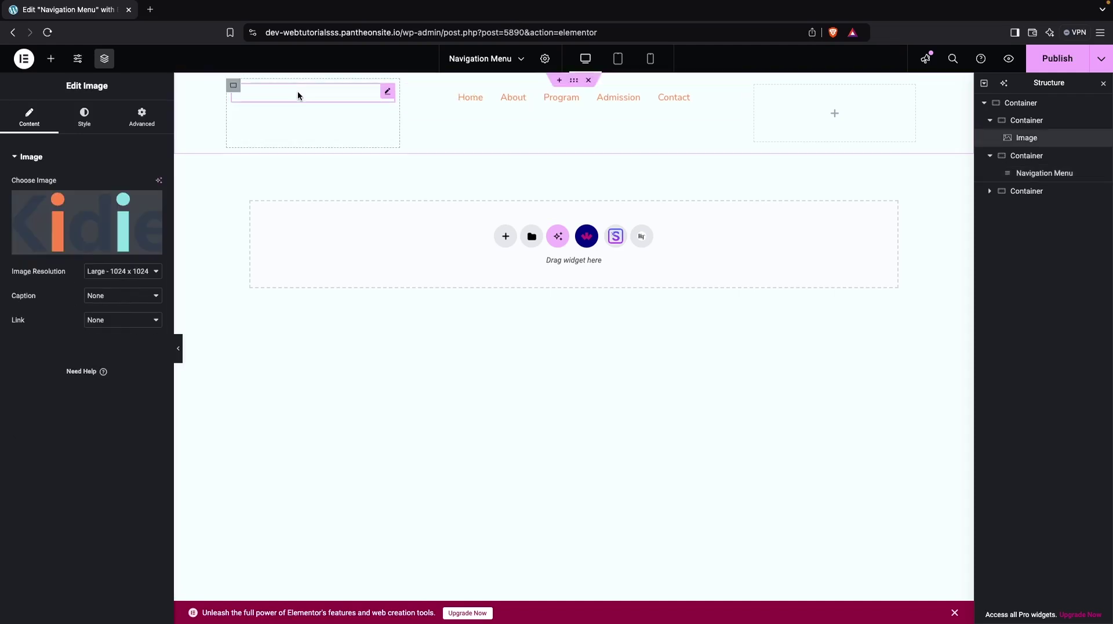
left_click(84, 116)
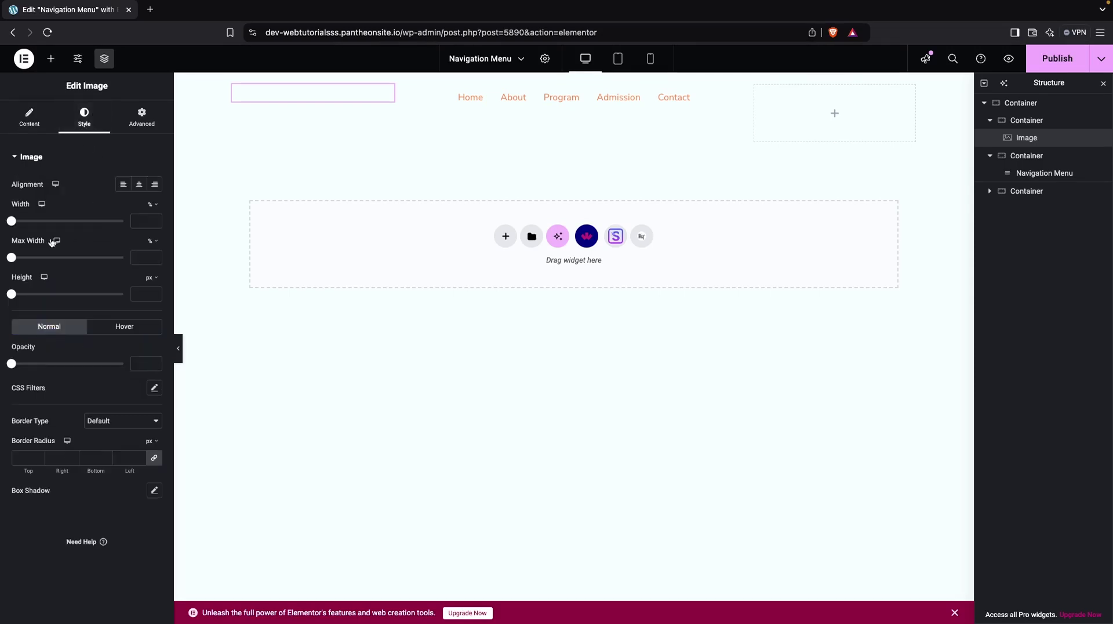
left_click_drag(11, 221, 44, 222)
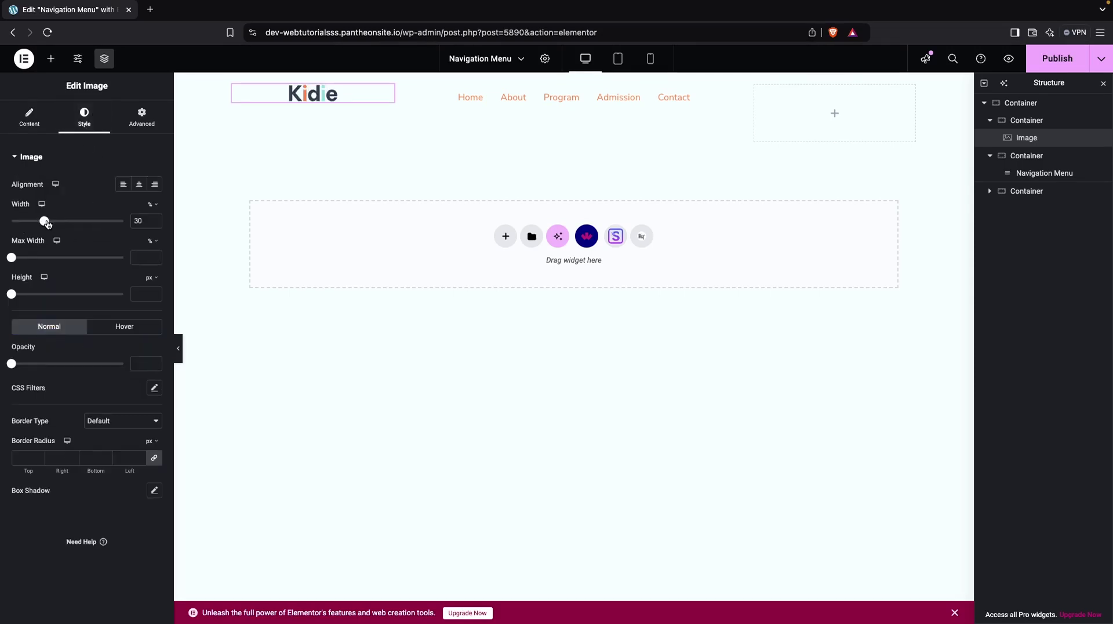
left_click_drag(46, 224, 39, 223)
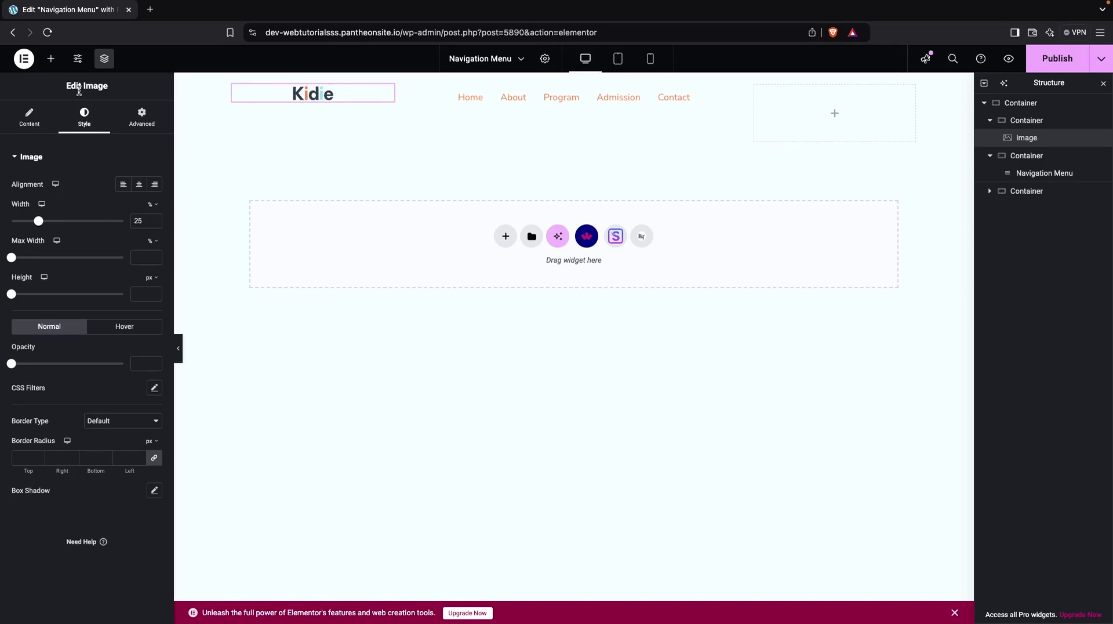
Step: Find the basic Button widget by searching for butt and place it in the third column
left_click(51, 59)
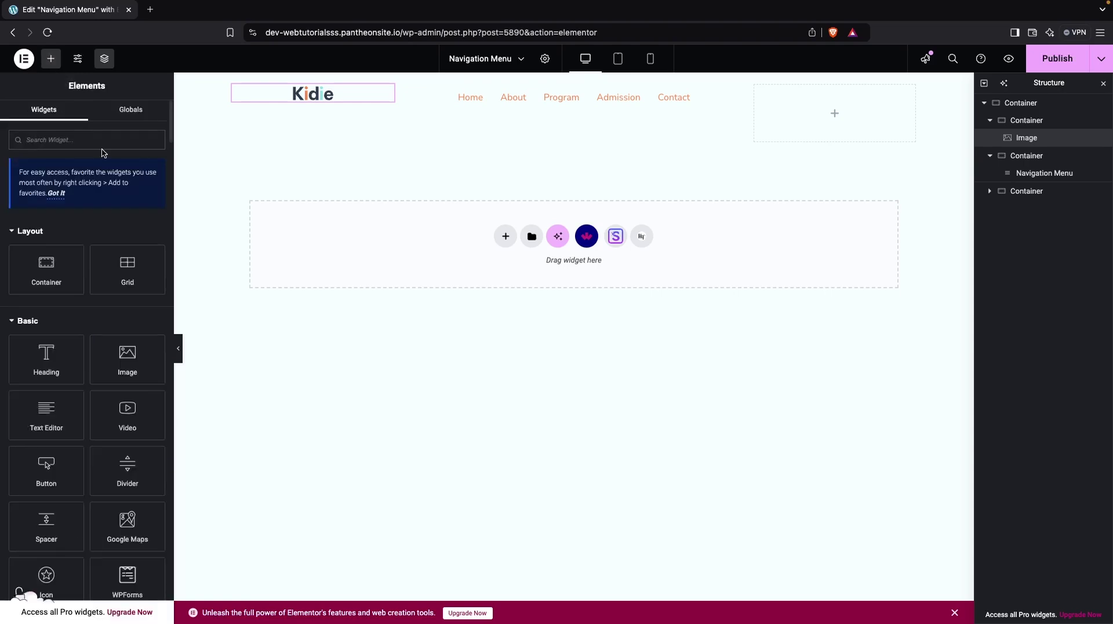
type("butt")
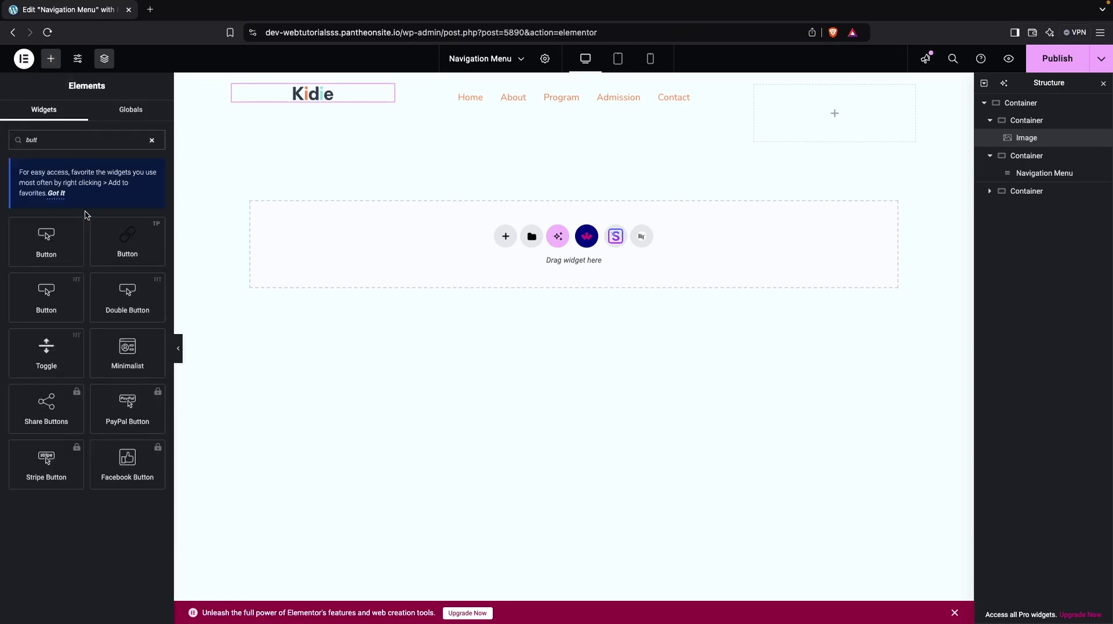
left_click_drag(46, 237, 838, 109)
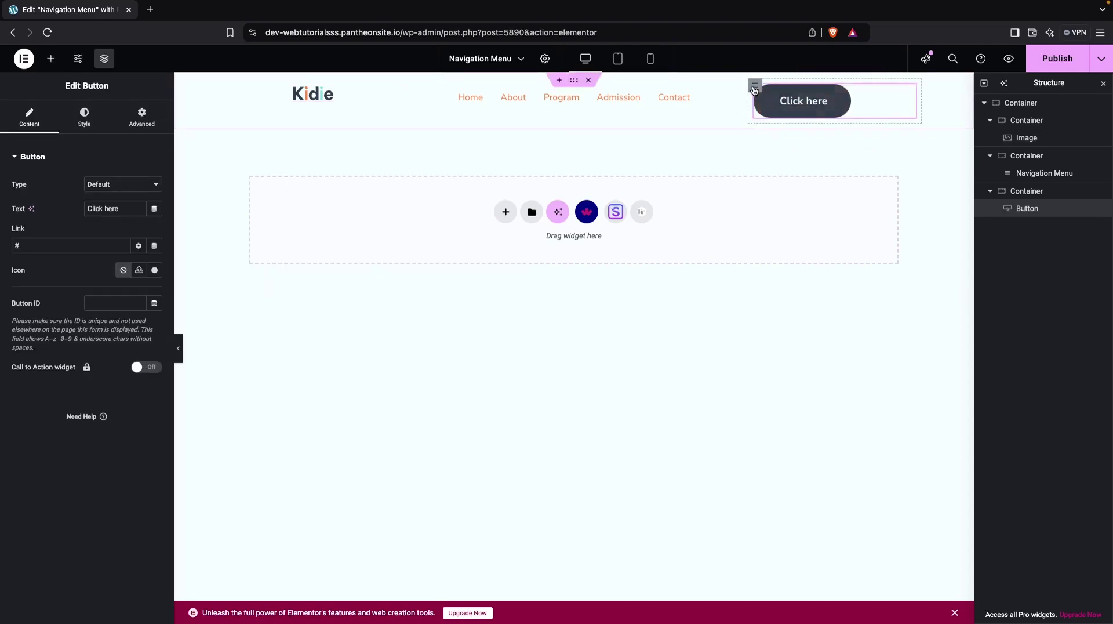
Step: Center the button within the third column's container using Align Items
left_click(755, 86)
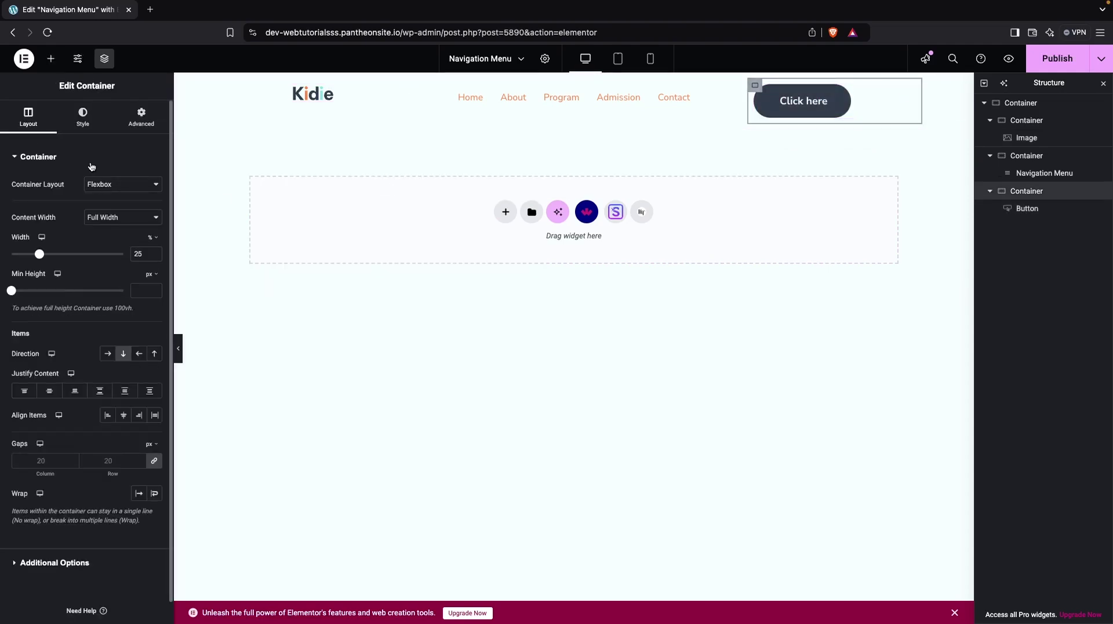
left_click(82, 116)
left_click(28, 116)
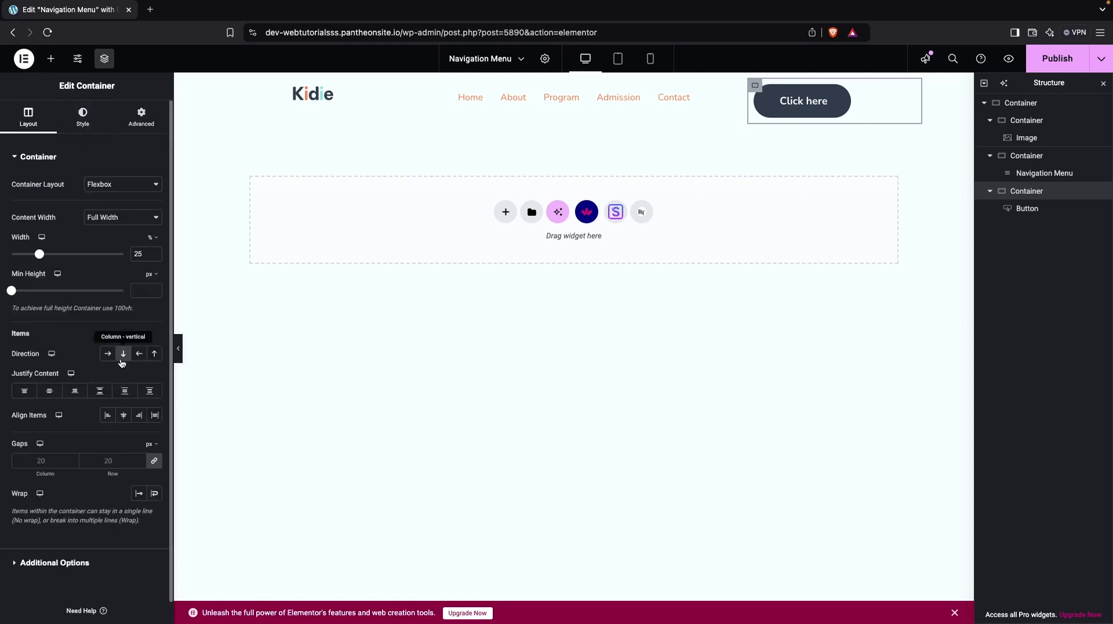
left_click(125, 416)
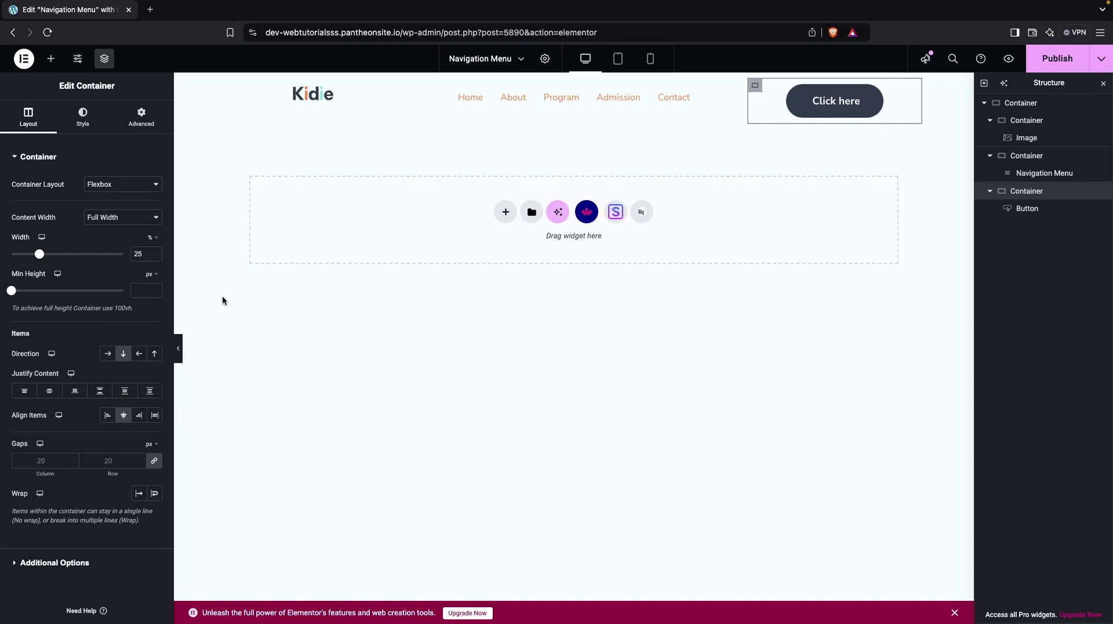
Step: Set the Click here button's padding to 10 px on all four sides
left_click(828, 104)
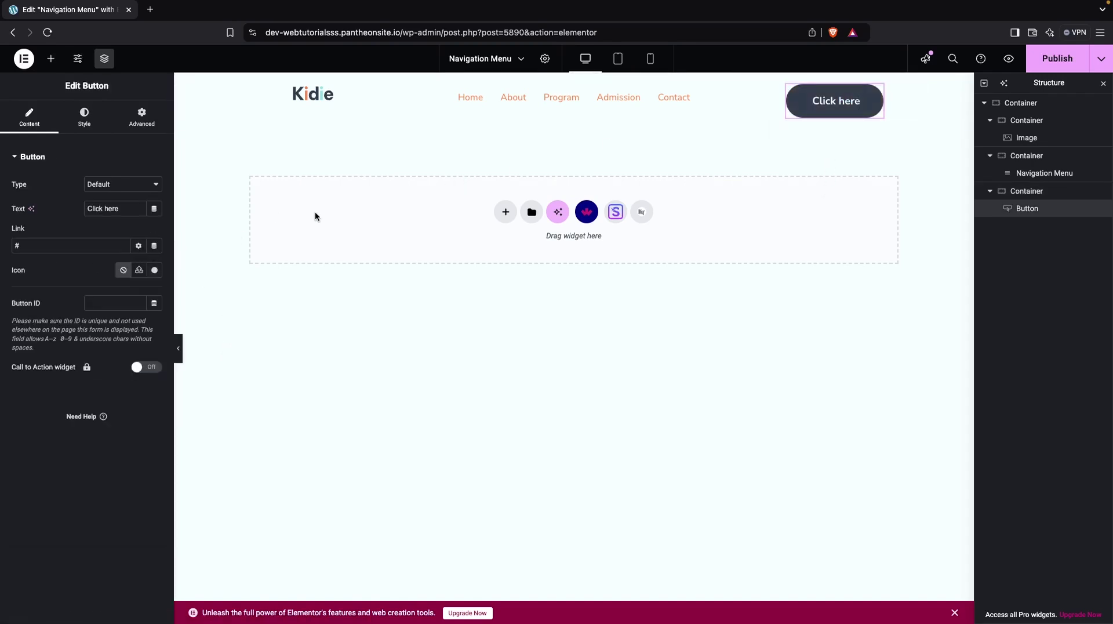
left_click(81, 128)
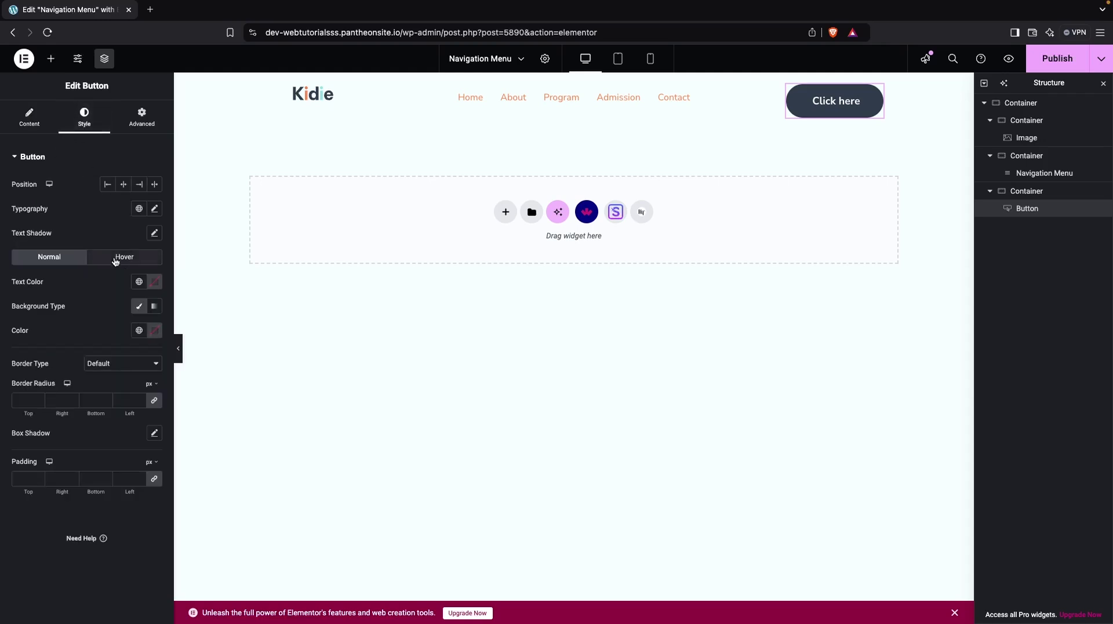
left_click(33, 473)
type("0")
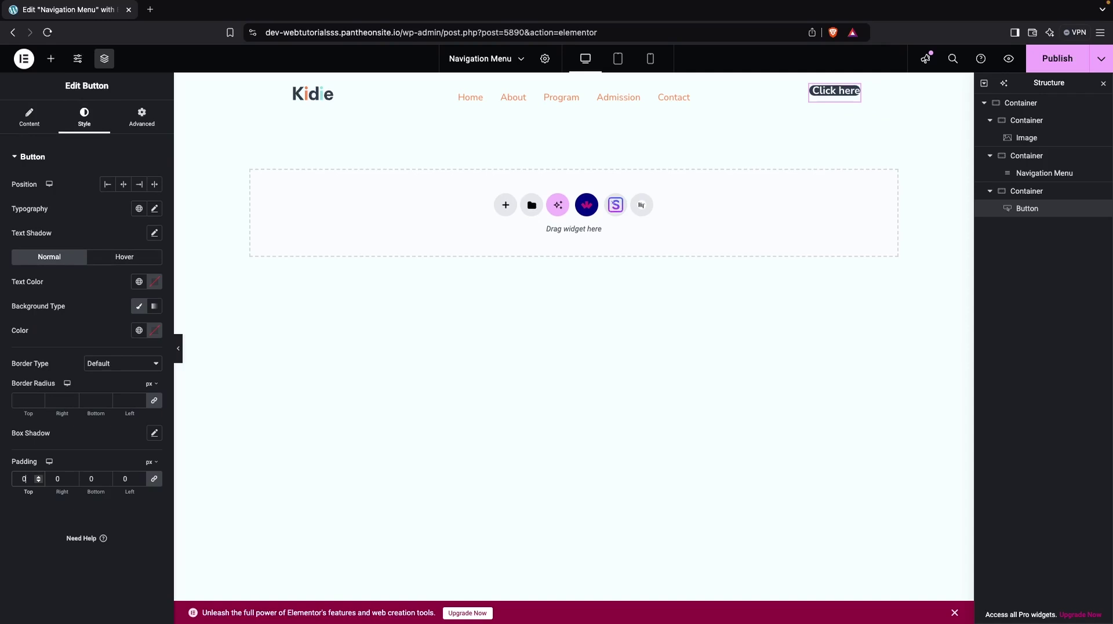
type("1")
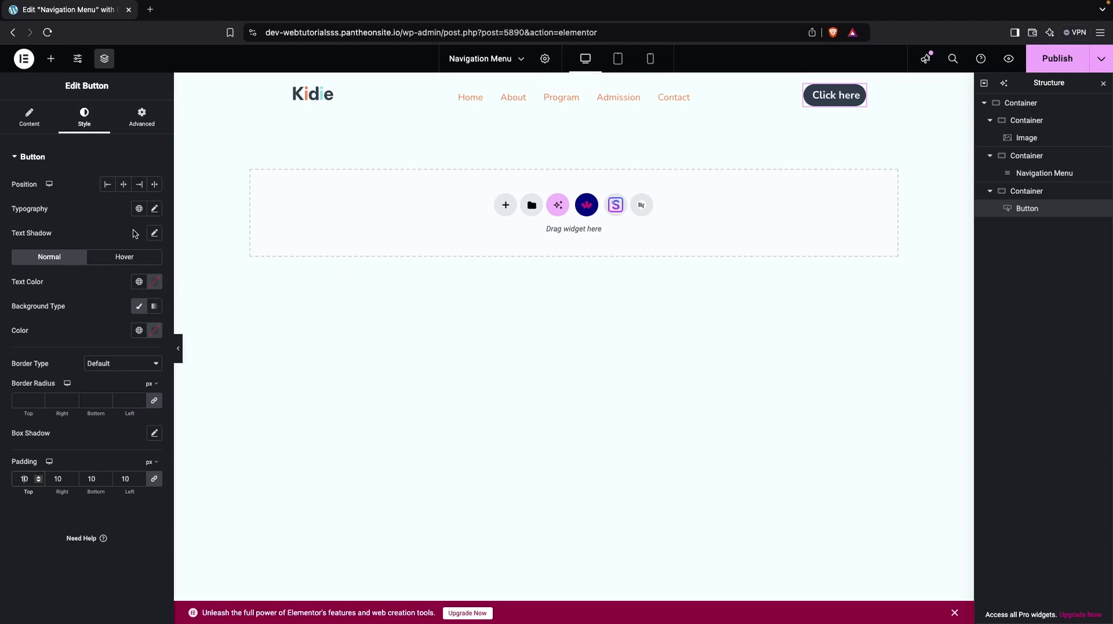
Step: Set the button's typography size to 16 px
left_click(155, 209)
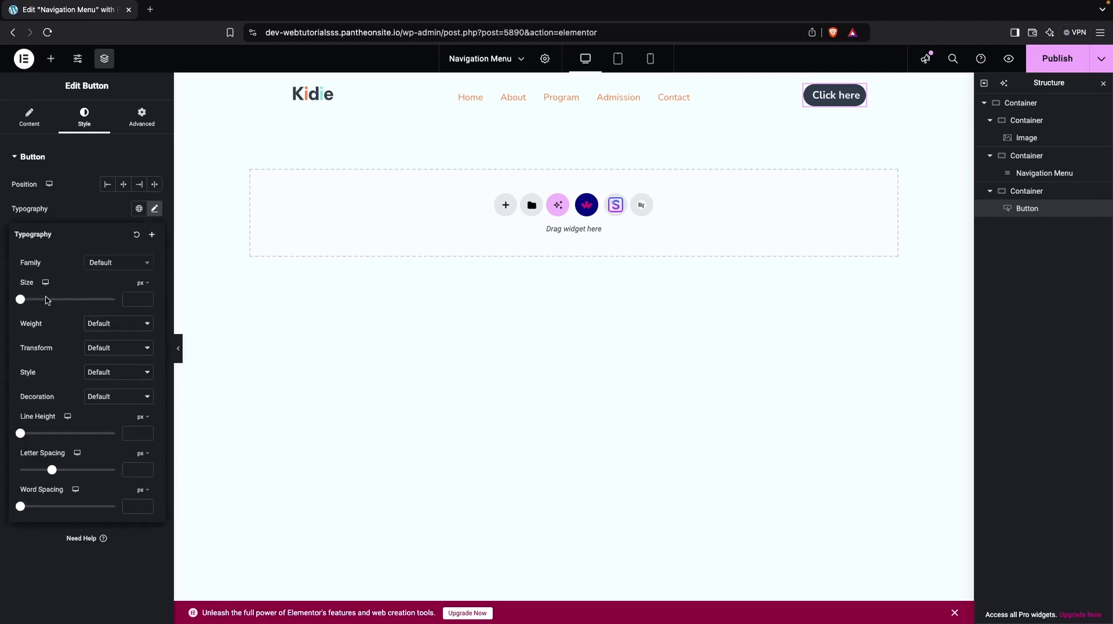
mouse_move(21, 300)
left_mouse_down()
mouse_move(41, 300)
mouse_move(28, 299)
left_mouse_up()
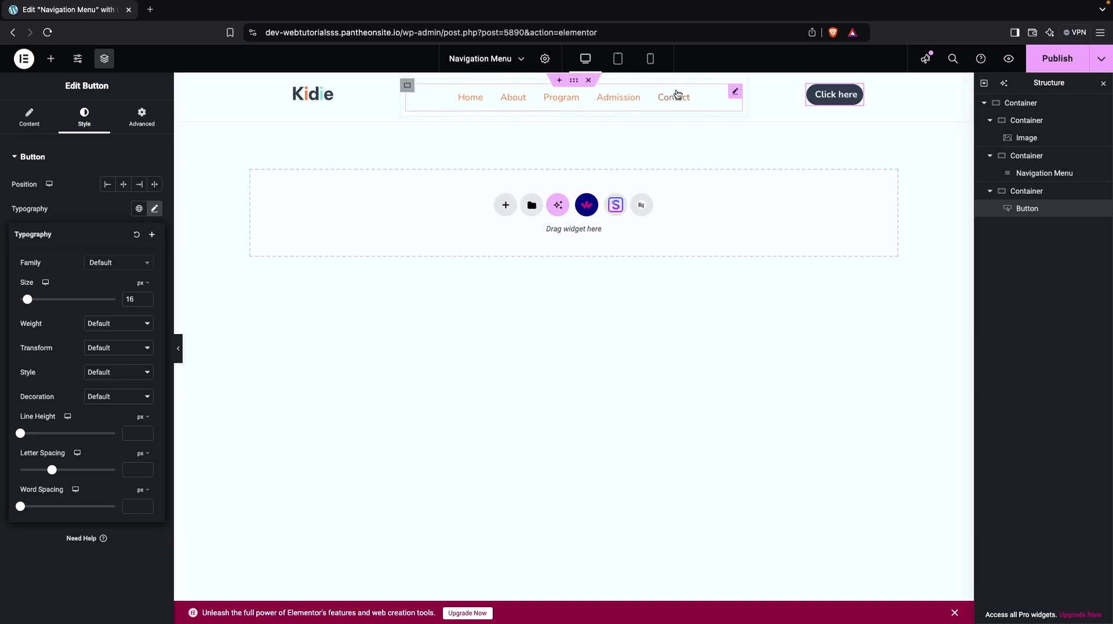
left_click(29, 122)
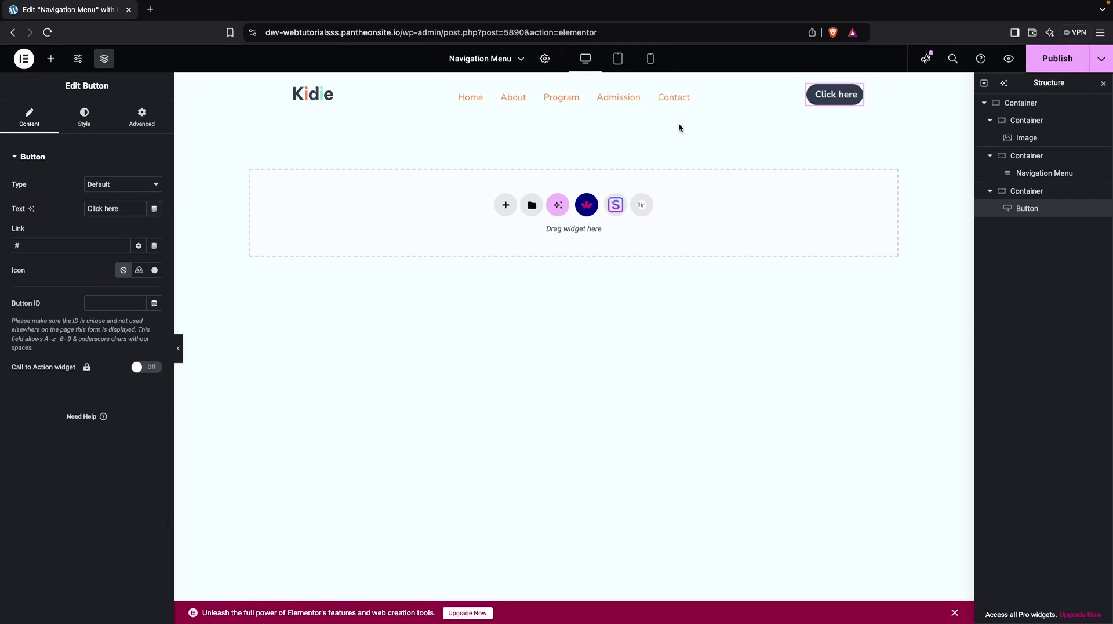
left_click(84, 116)
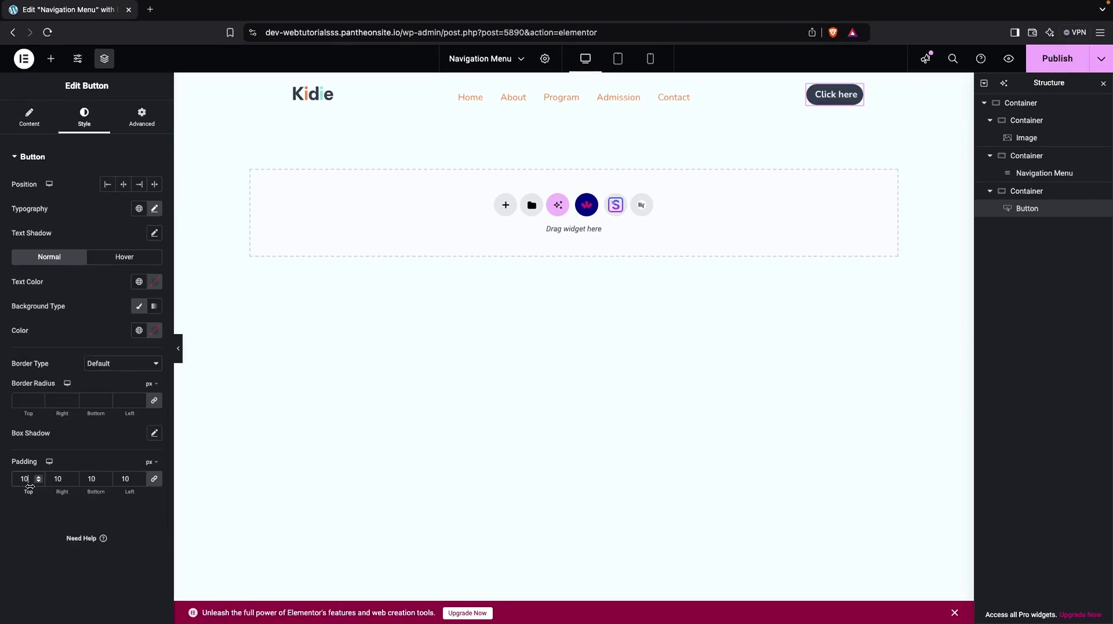
Step: Set Align Items to Center on the outer container so the three header columns line up vertically
left_click(687, 116)
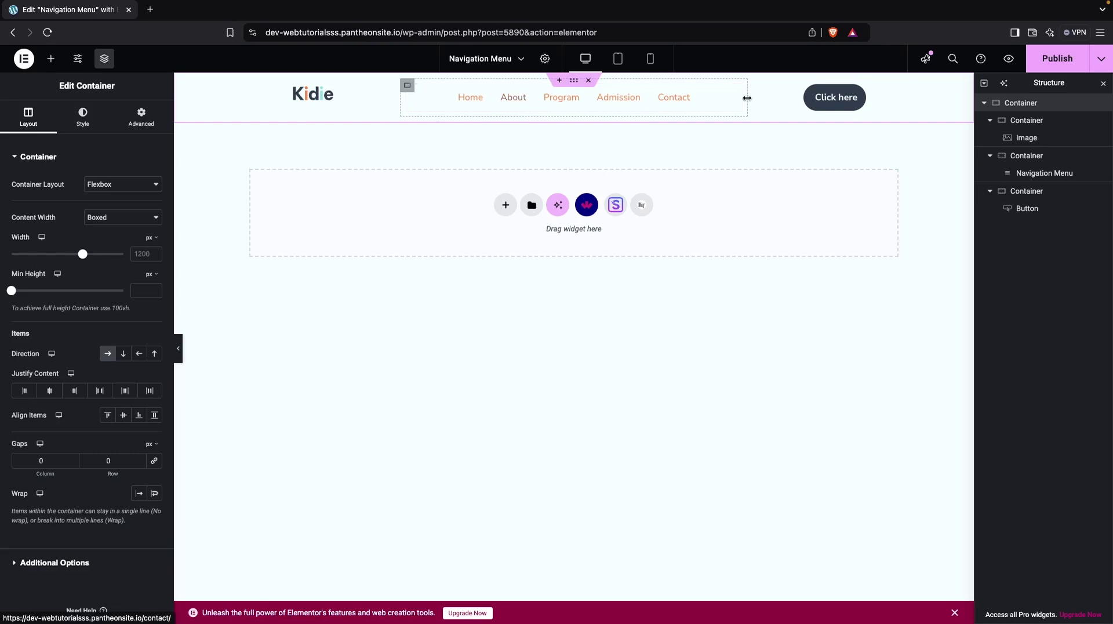
left_click(123, 416)
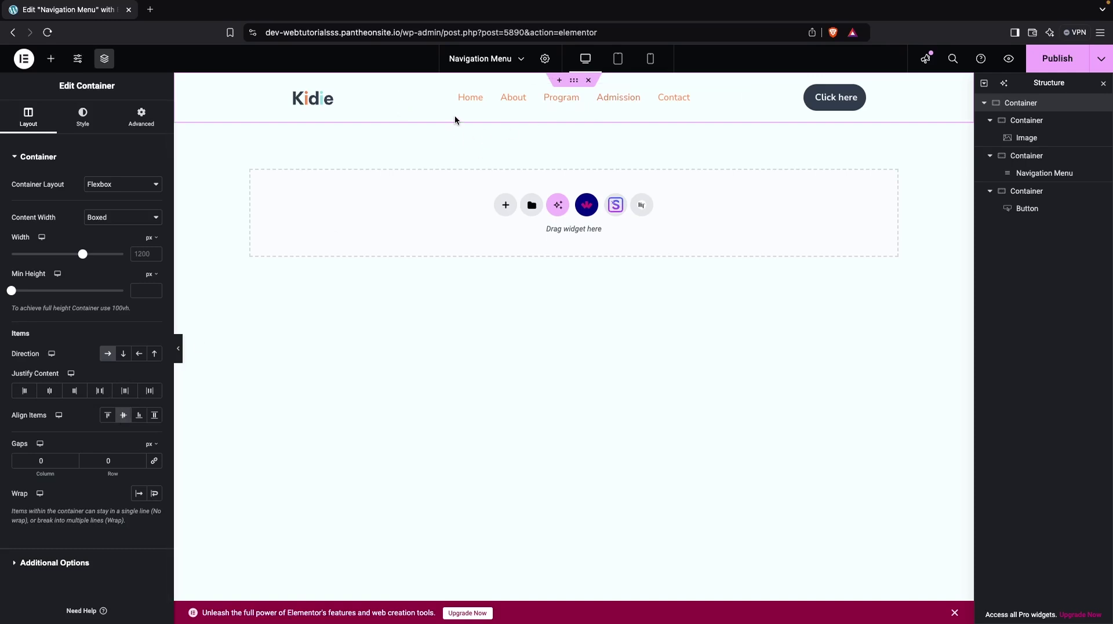
Step: Set the navigation menu's normal text color to black, #000000
left_click(470, 98)
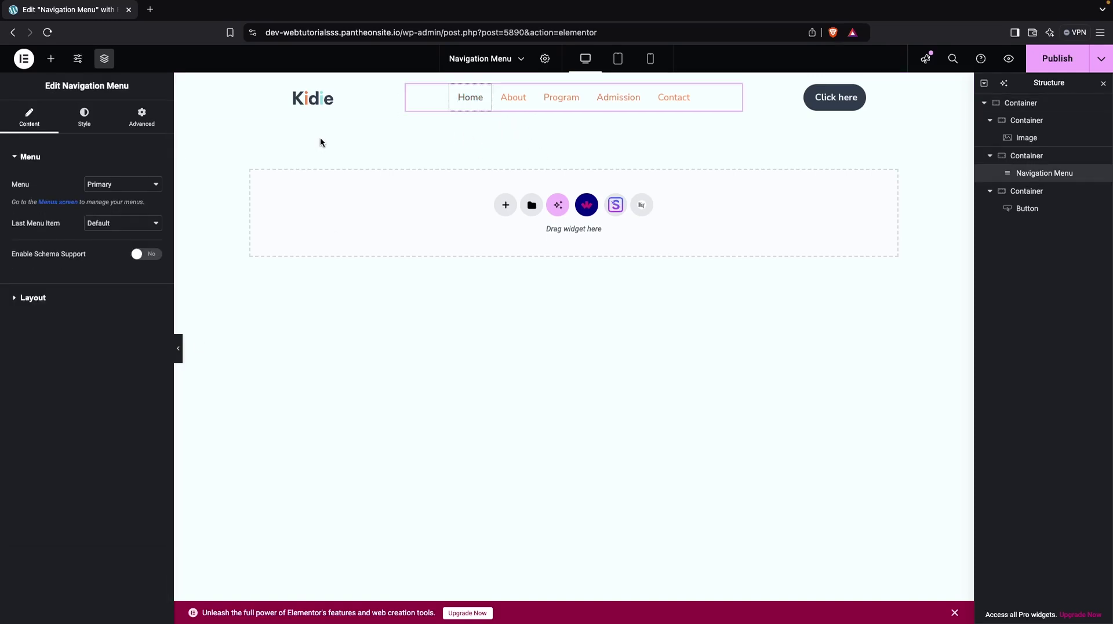
left_click(84, 131)
left_click(155, 411)
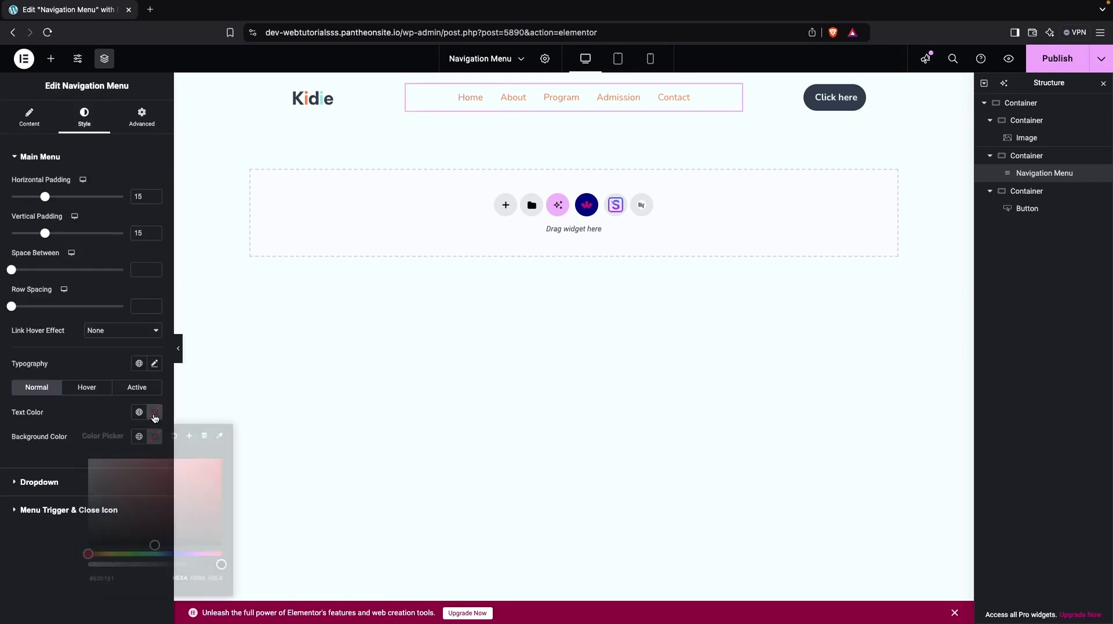
left_click_drag(120, 470, 67, 575)
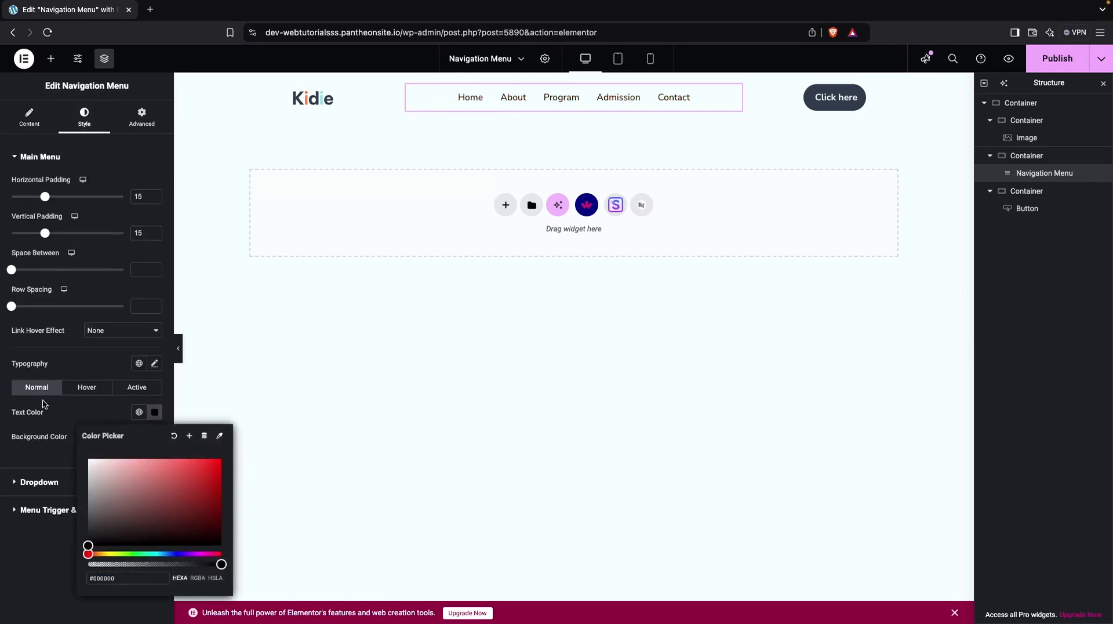
Step: Set the navigation menu's hover text color to the global Theme Color 1
left_click(72, 348)
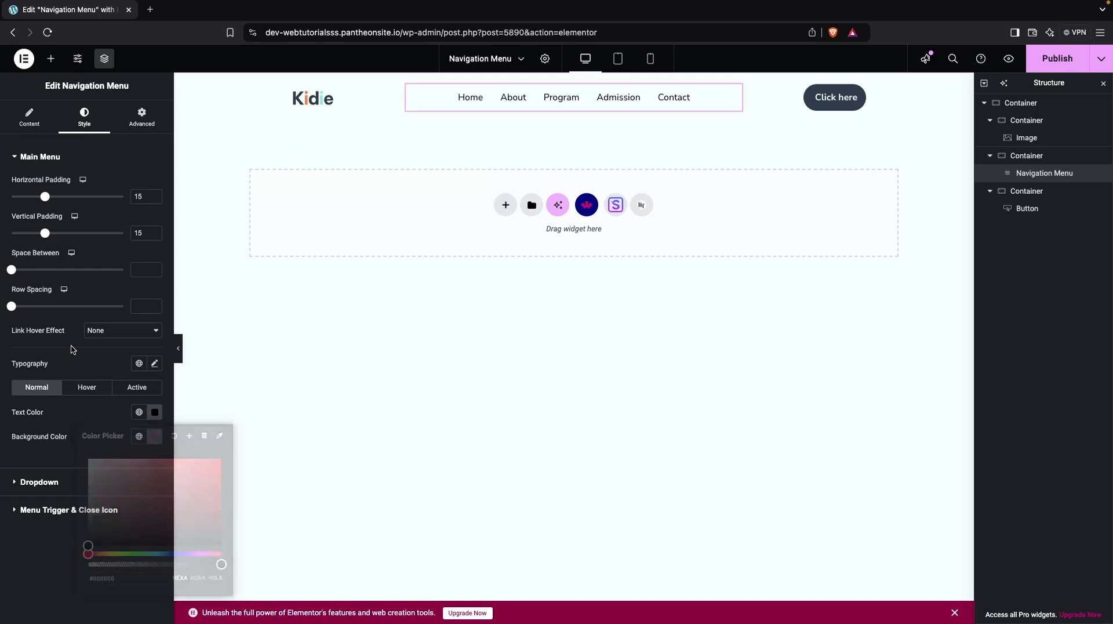
left_click(87, 387)
left_click(154, 412)
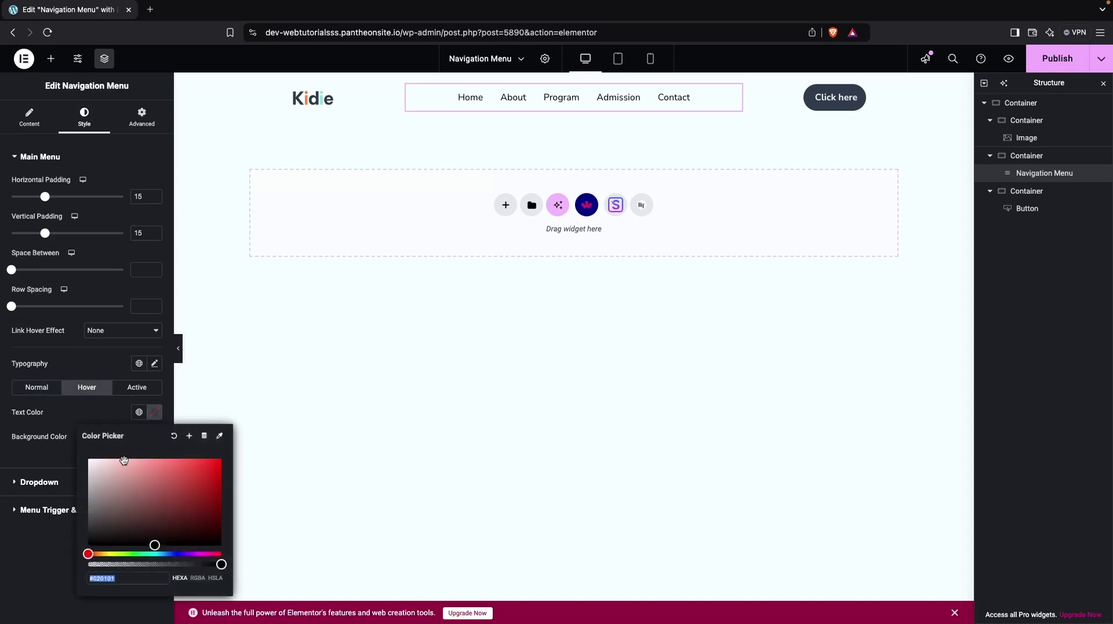
left_click(139, 412)
left_click(84, 278)
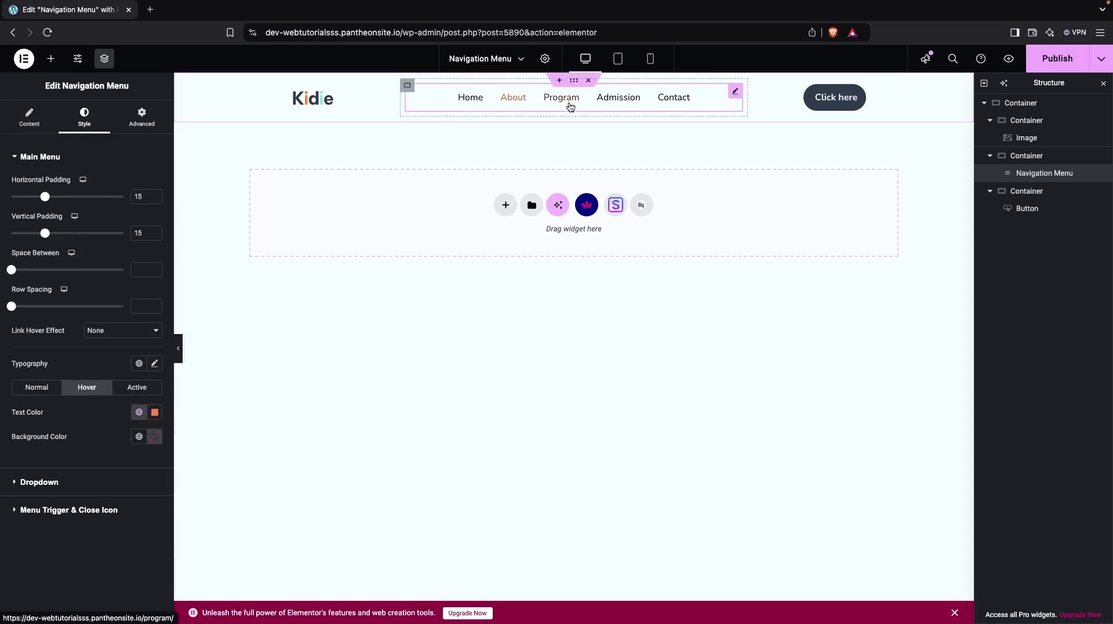
Step: Set the navigation menu's active text color to the global Theme Color 1
left_click(136, 387)
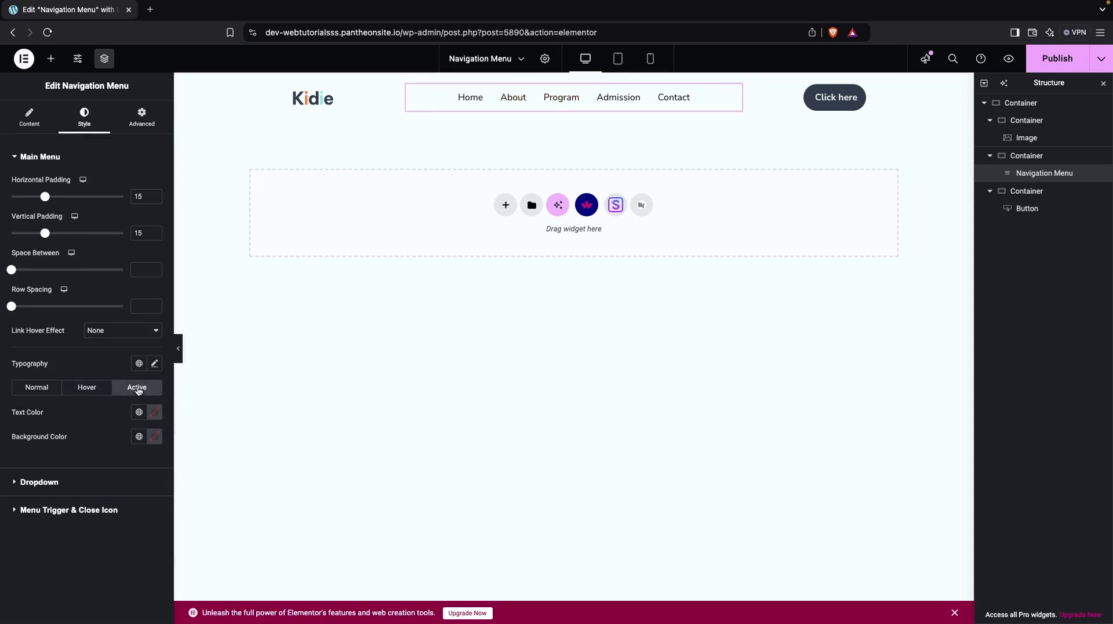
left_click(154, 412)
left_click(108, 415)
left_click(140, 412)
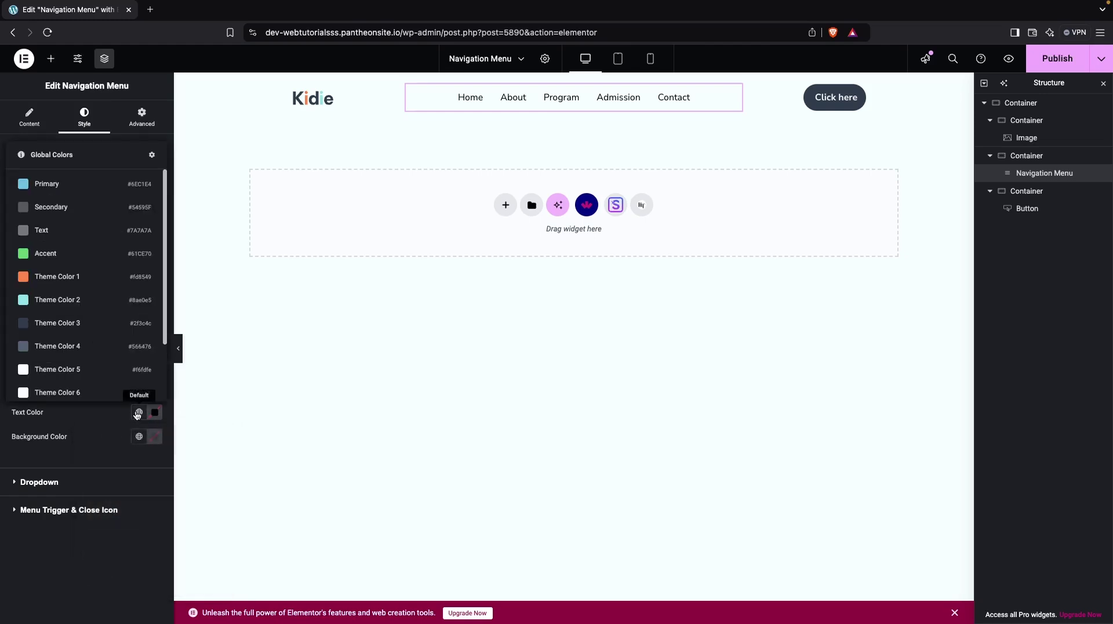
left_click(84, 277)
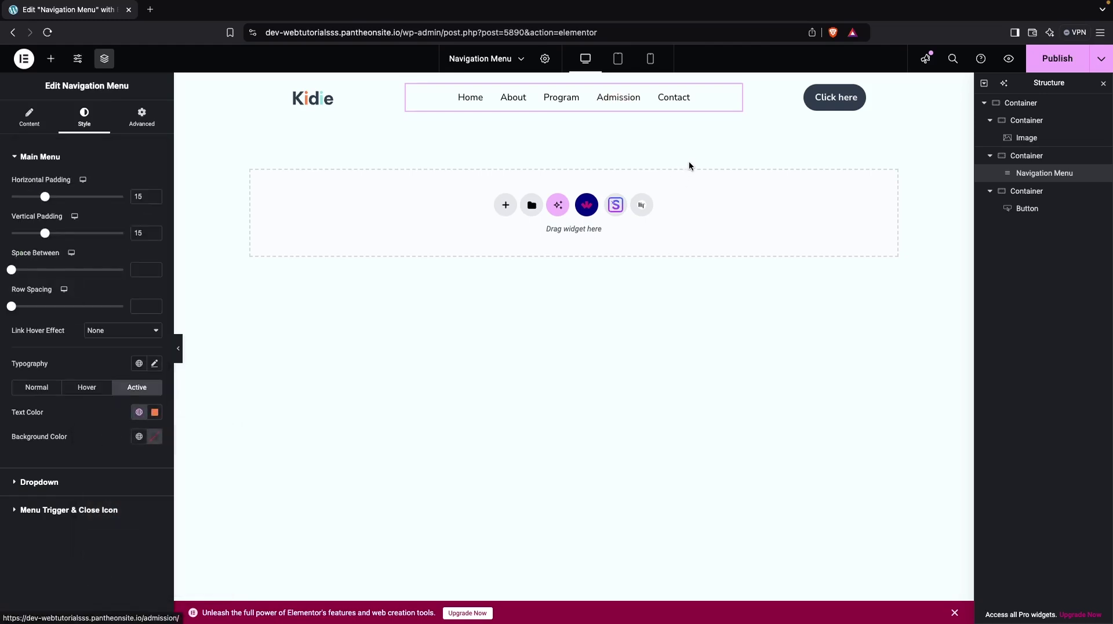
Step: Add a box shadow to the outer header container with a blur of about 10 and a spread of 1
left_click(576, 81)
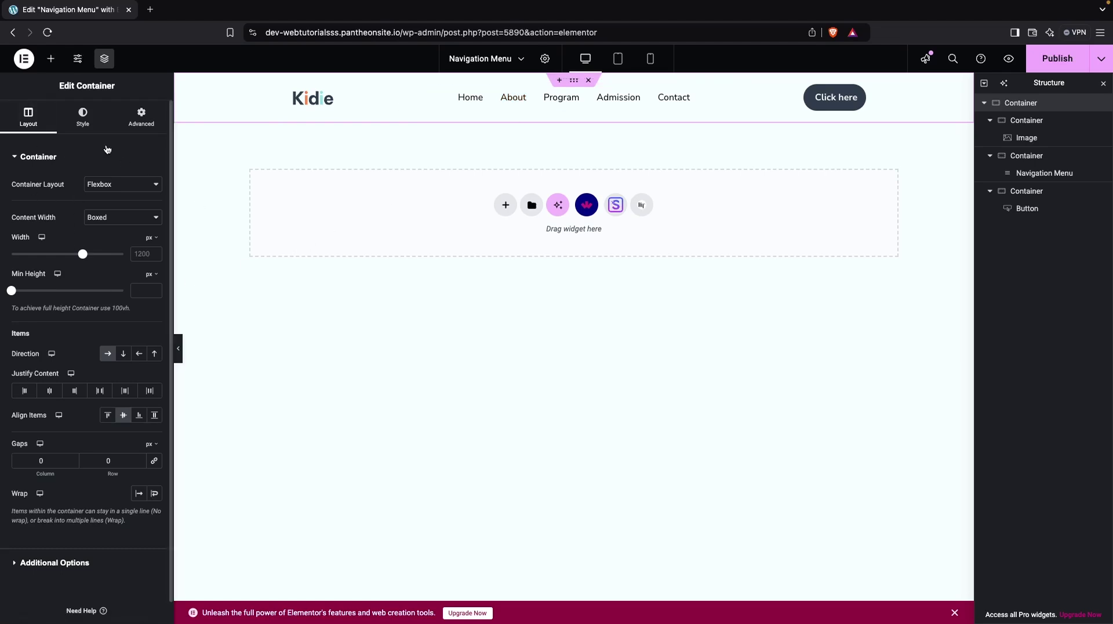
left_click(92, 122)
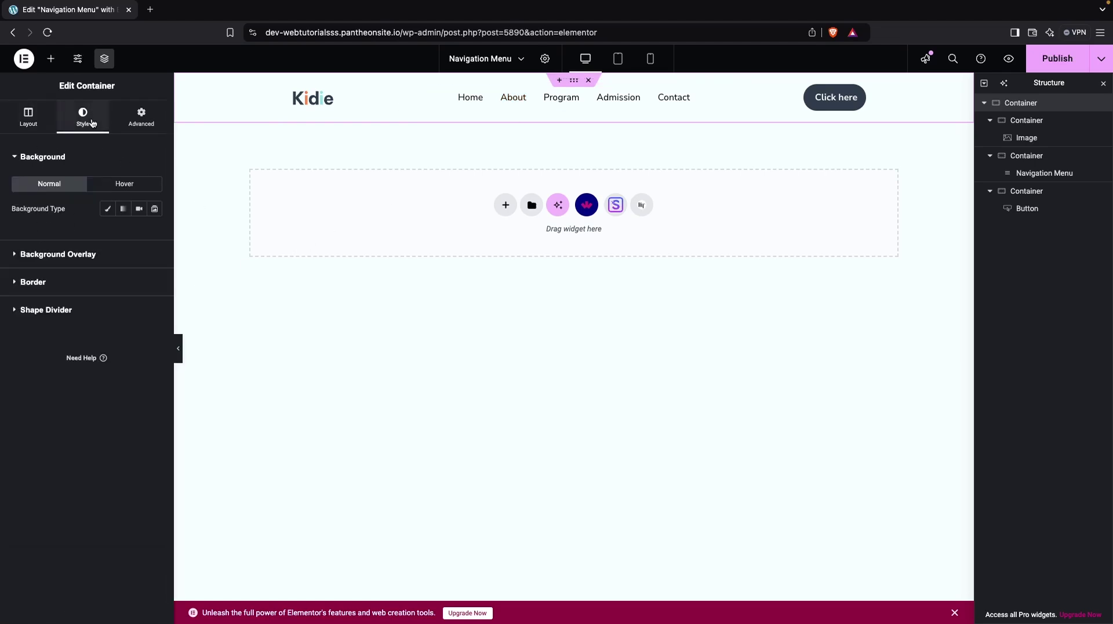
left_click(13, 288)
left_click(154, 335)
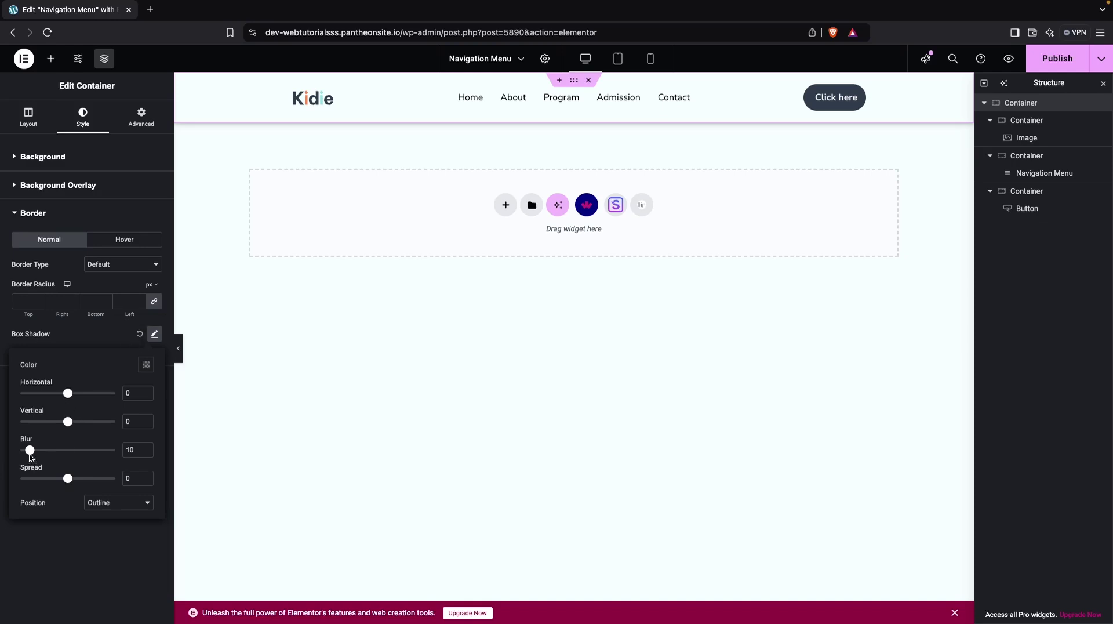
left_click_drag(31, 455, 69, 485)
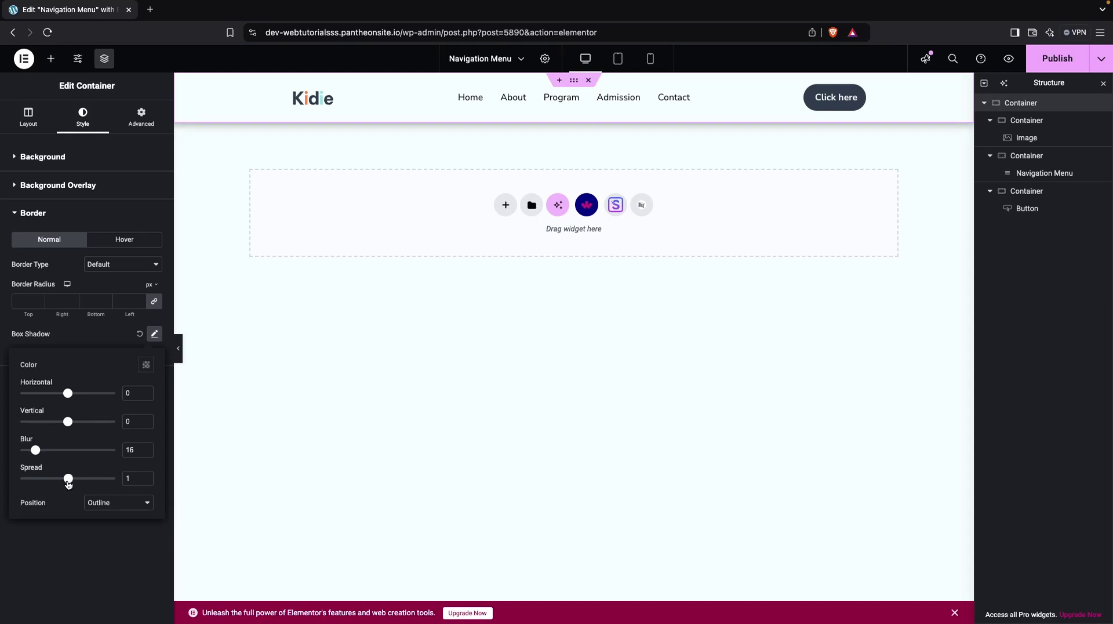
left_click_drag(38, 454, 30, 453)
Step: Lighten the container's box shadow by setting its color to rgba(0, 0, 0, 0.2)
left_click(143, 369)
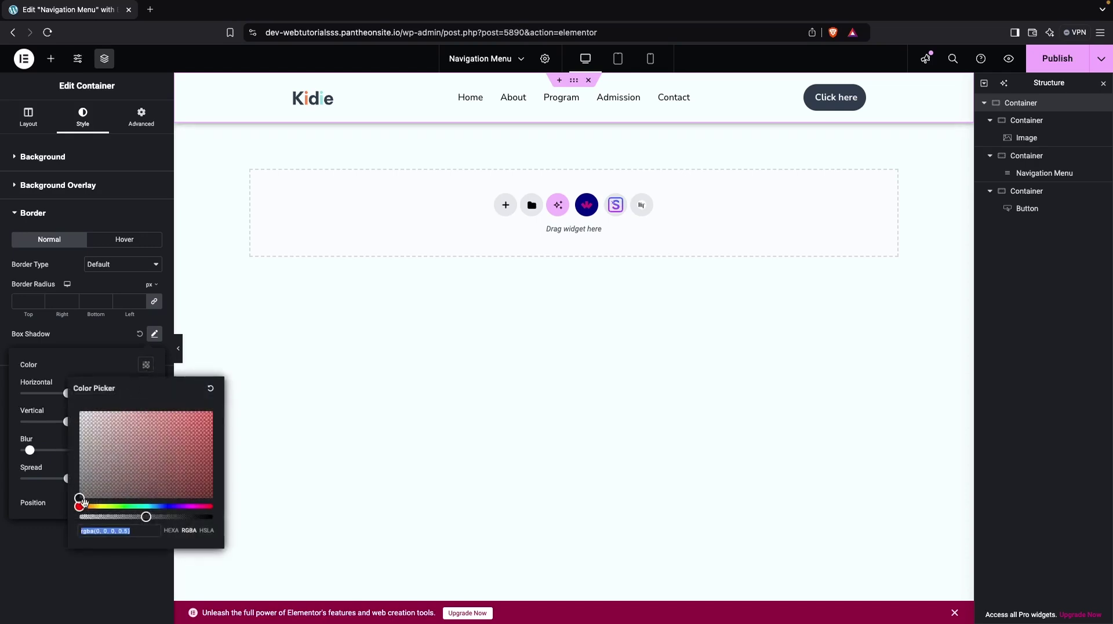
left_click_drag(147, 518, 105, 518)
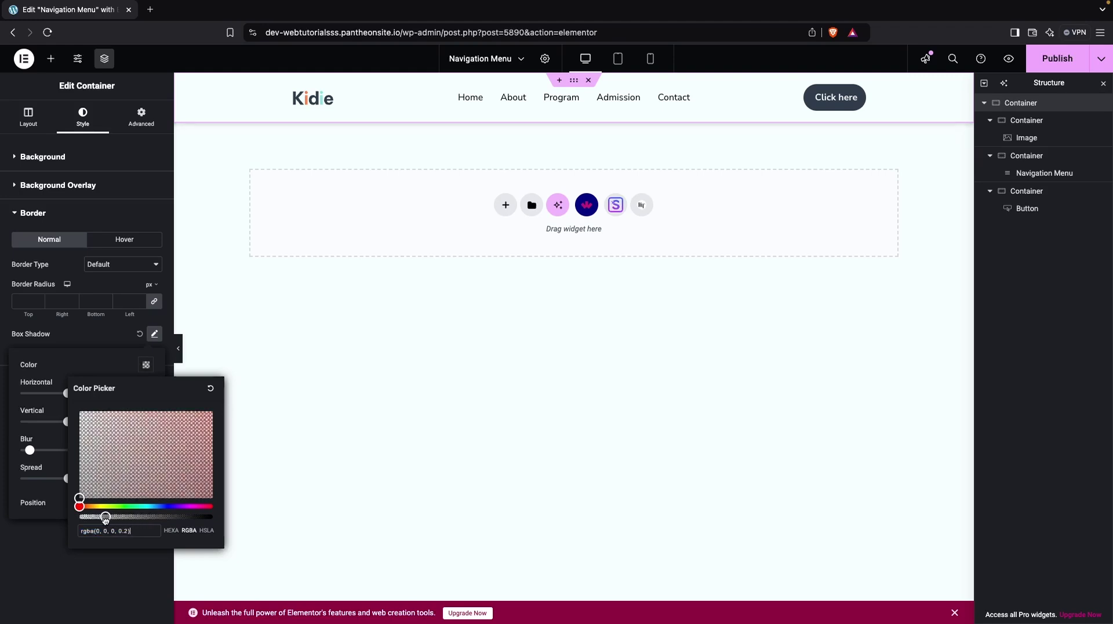
left_click(373, 460)
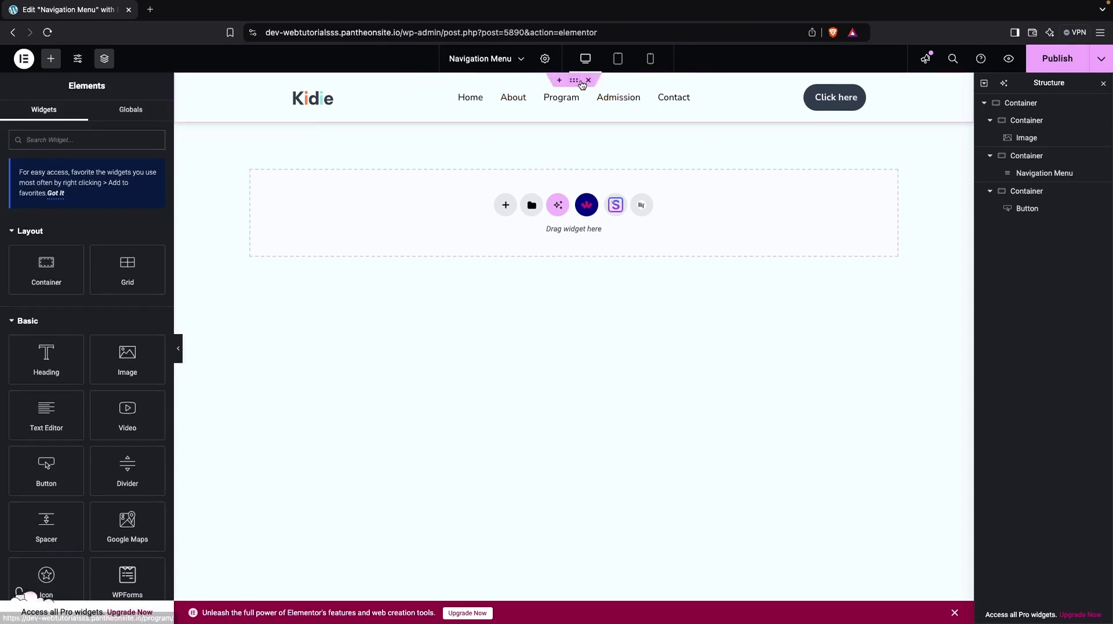
Step: Set the outer header container's Content Width to Full Width
left_click(575, 81)
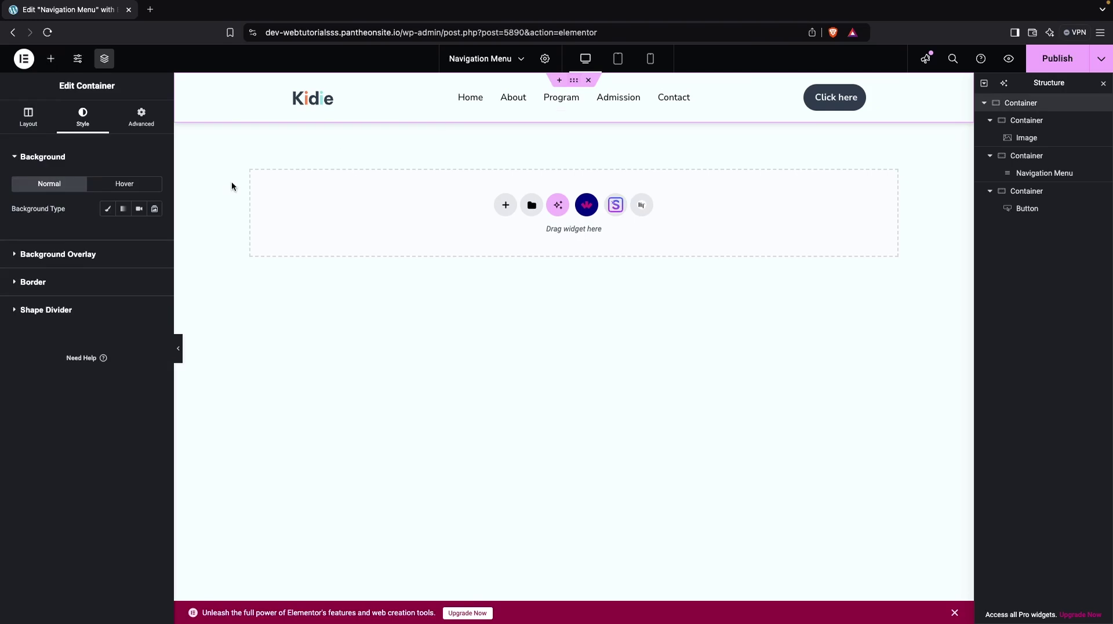
left_click(29, 119)
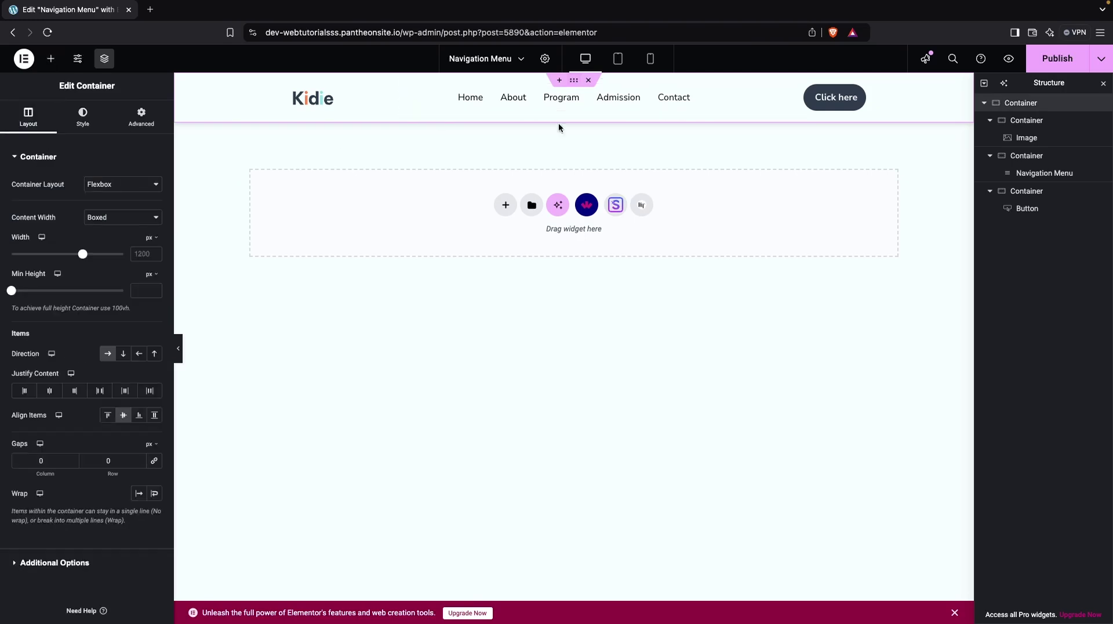
left_click(105, 220)
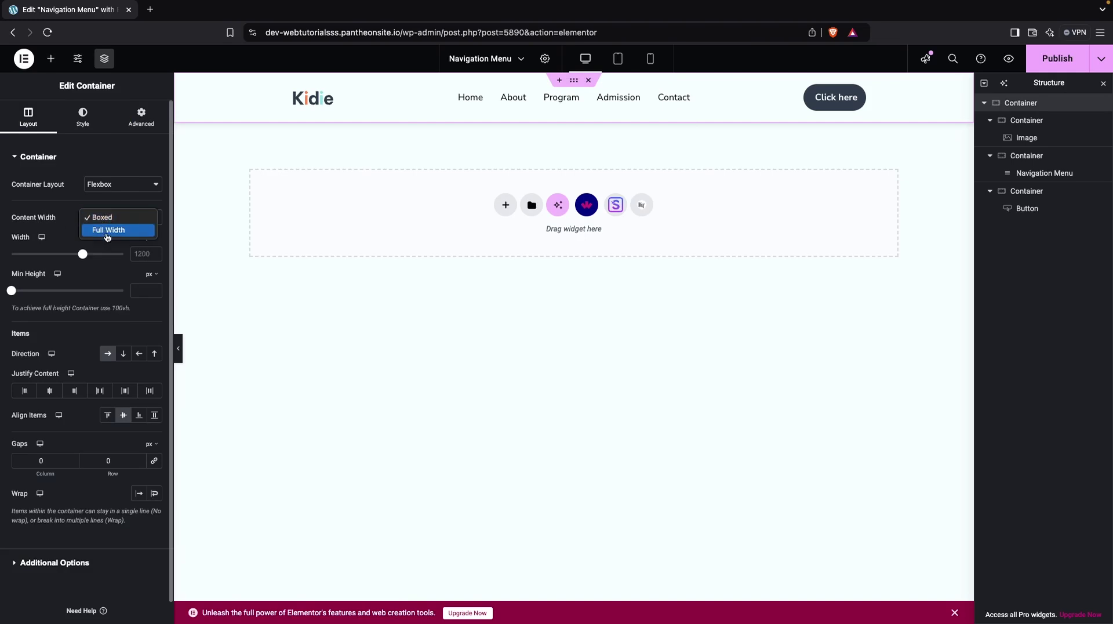
left_click(107, 230)
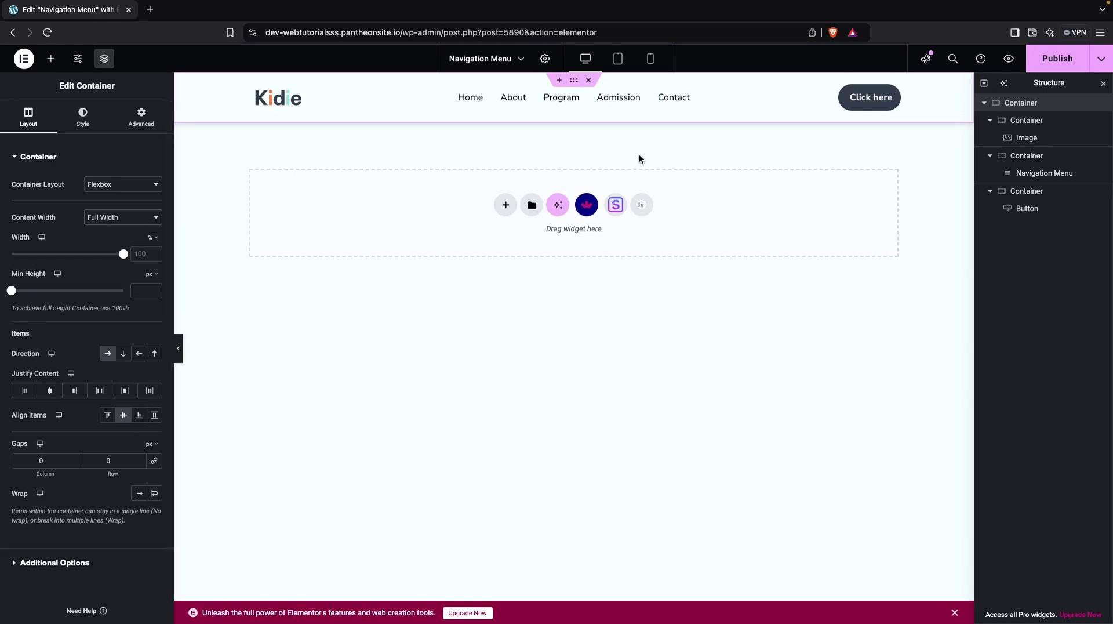
Step: Replace the header button's text with "Contact US"
left_click(856, 105)
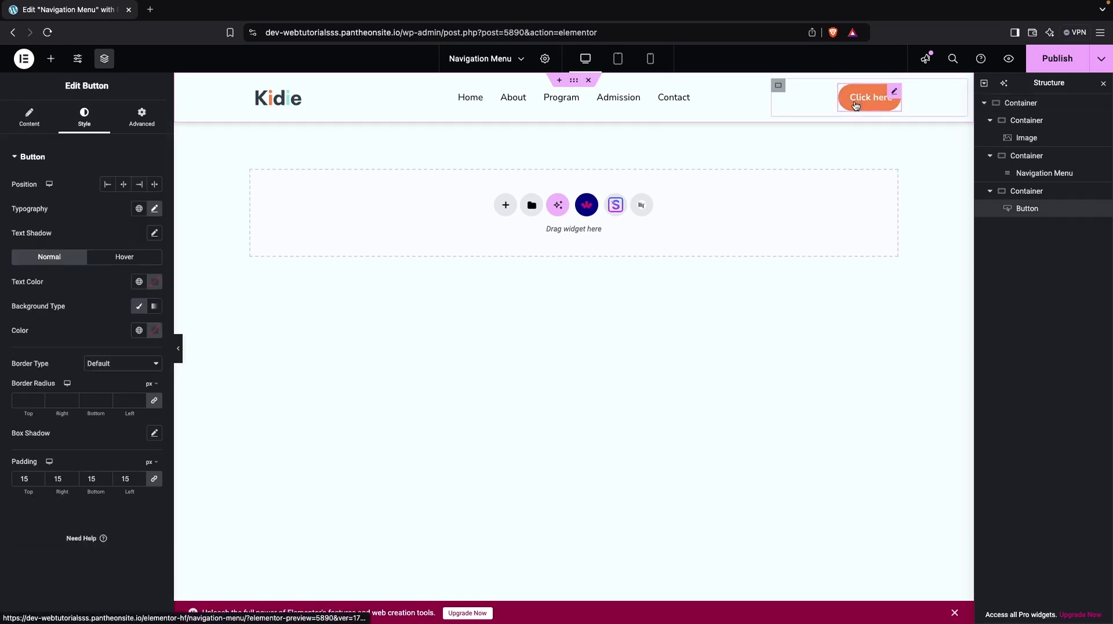
left_click(856, 105)
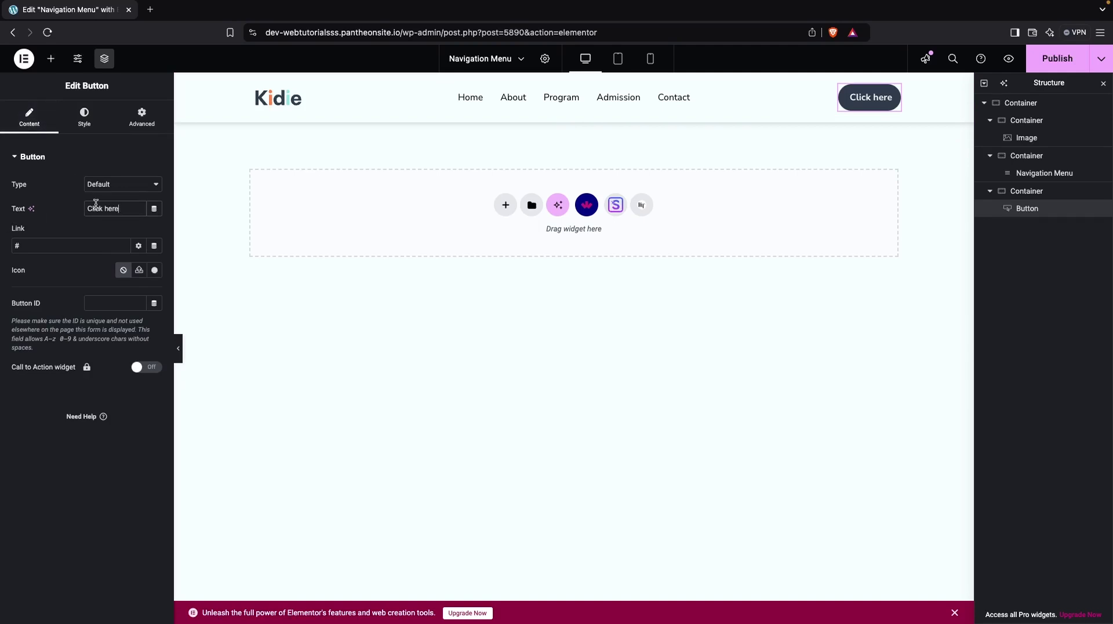
triple_click(90, 209)
type("Contan")
key("BackSpace")
type("ct US")
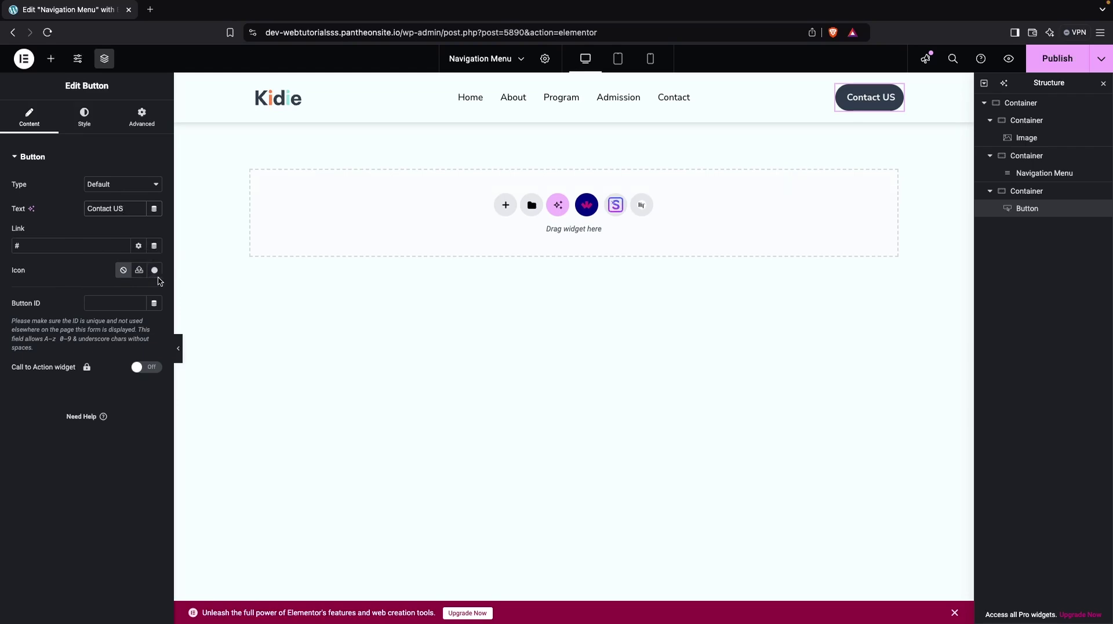
Step: Insert the Envelope icon from the Icon Library into the button and set its icon position to End
left_click(154, 273)
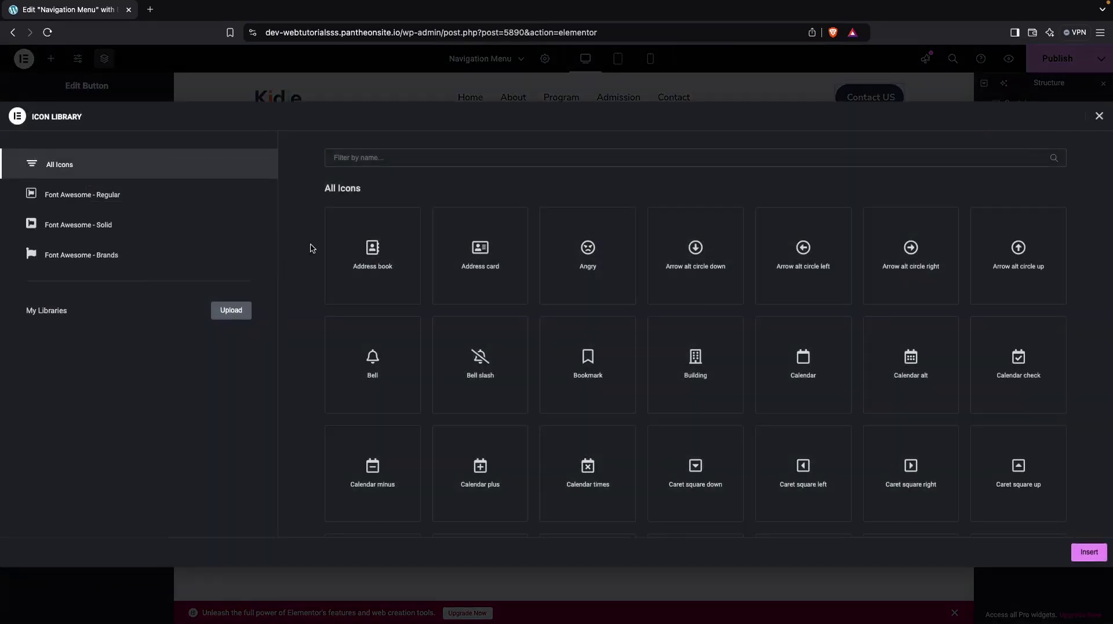
left_click(407, 157)
type("co")
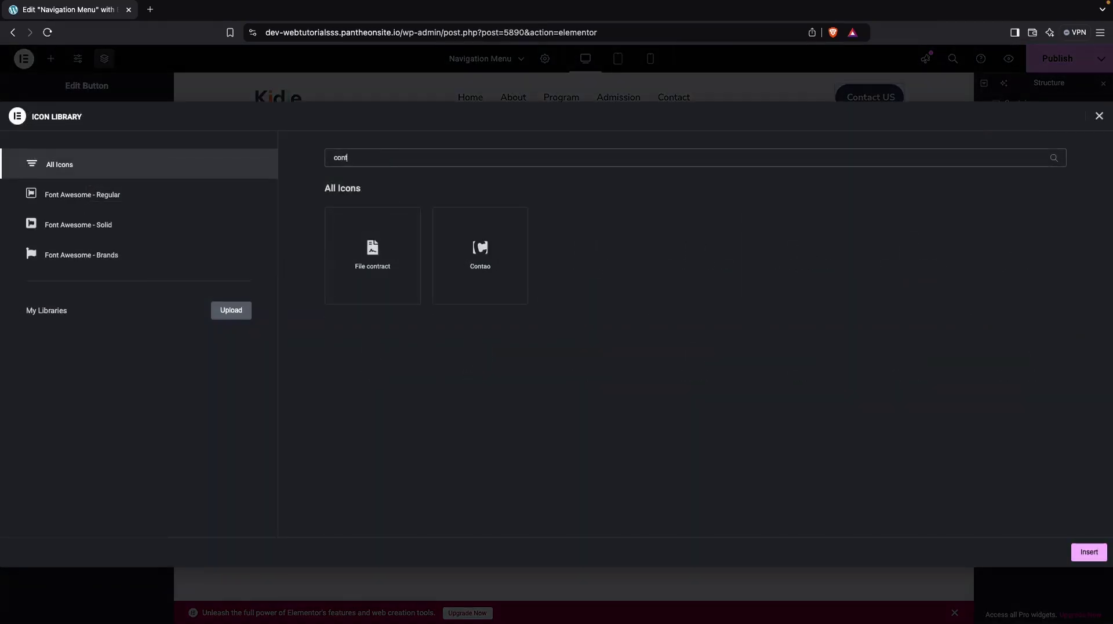
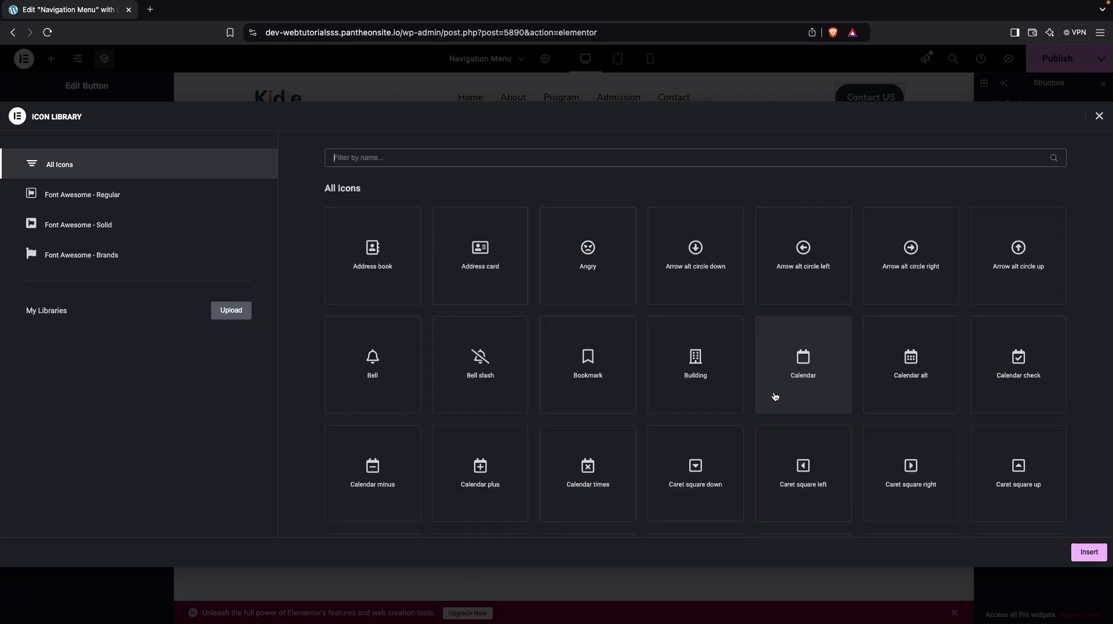
scroll(774, 394, "down", 5)
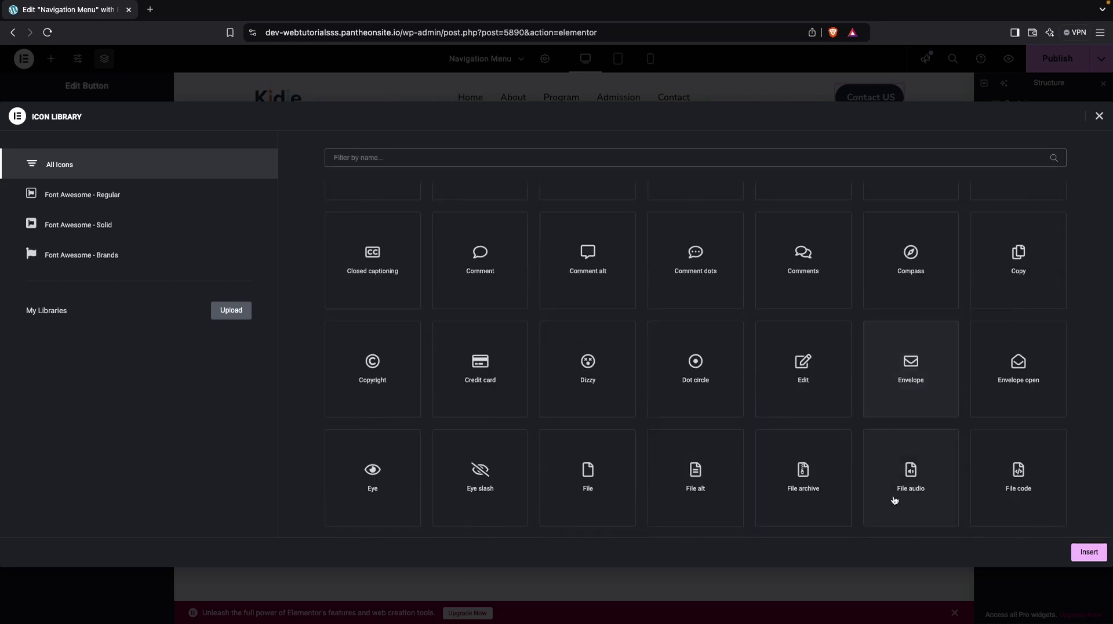
left_click(900, 357)
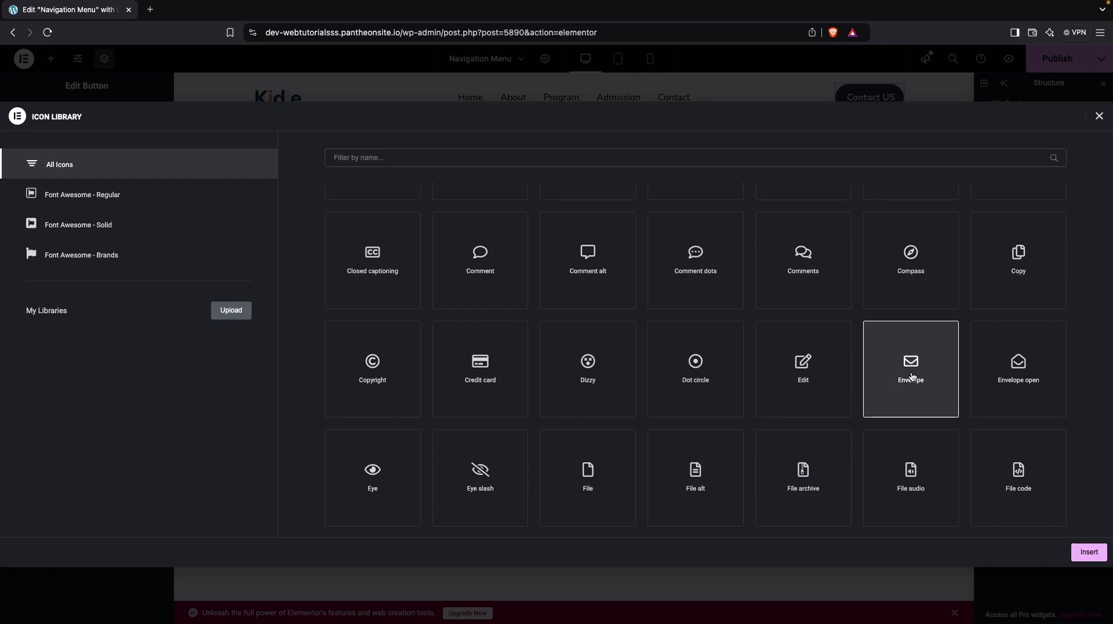
left_click(1088, 552)
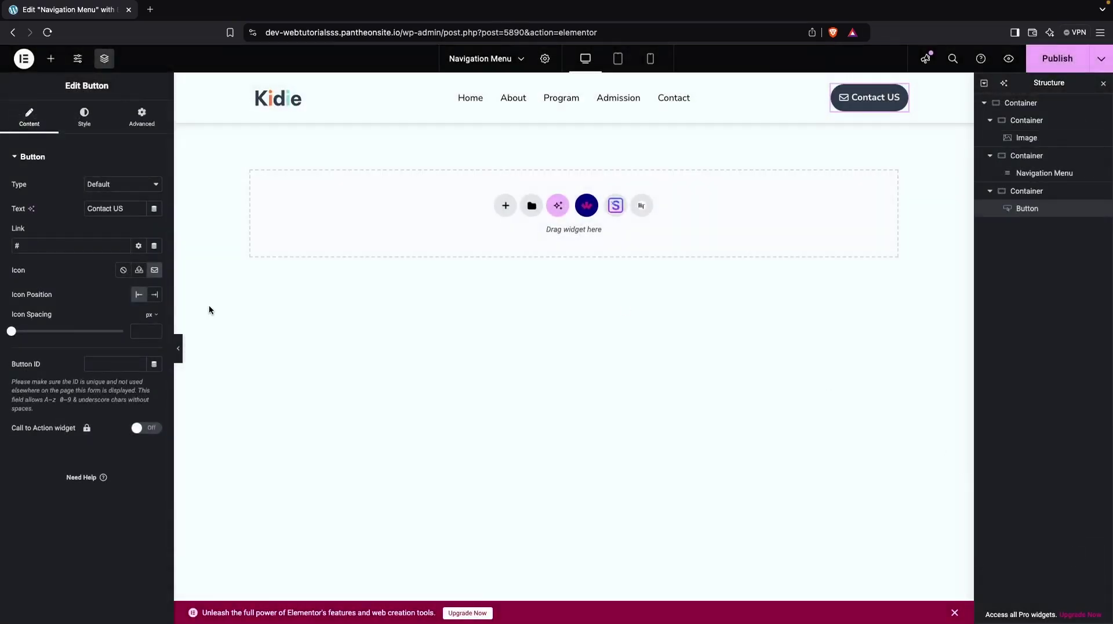
left_click(156, 295)
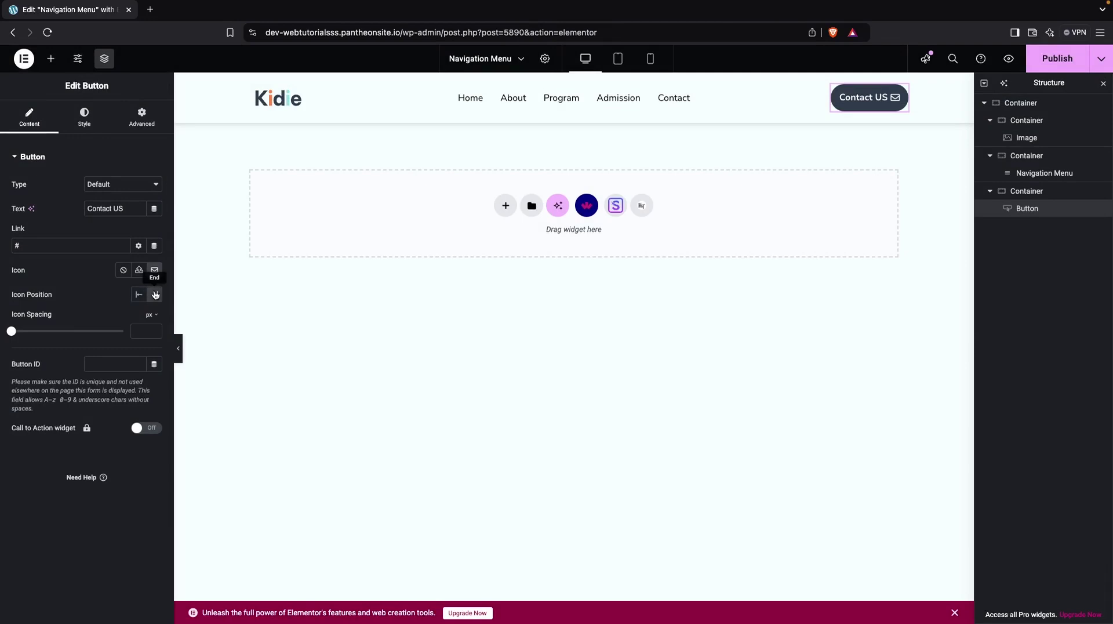
Step: Set the Contact button's typography size to 13 px
left_click(85, 117)
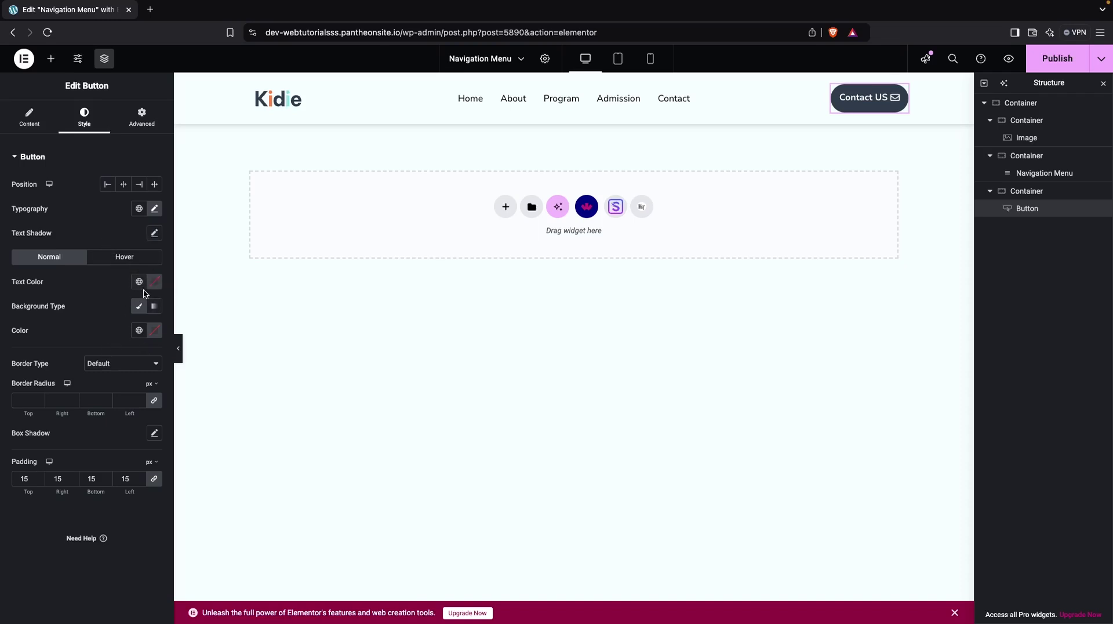
left_click(155, 210)
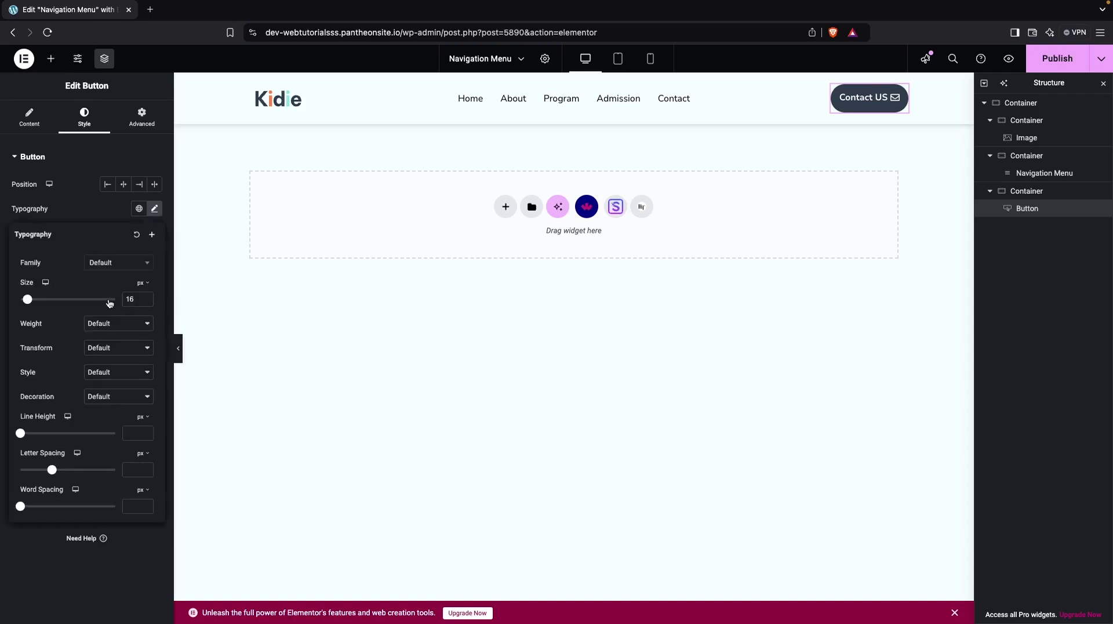
left_click(130, 298)
key("Down")
key("Down")
key("Down")
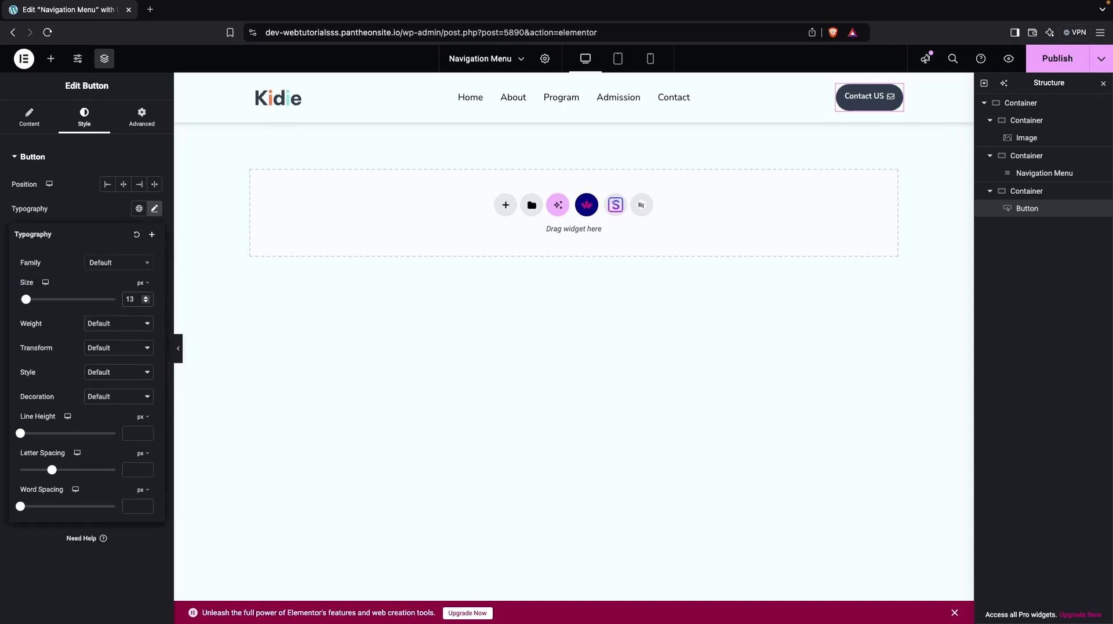
left_click(85, 198)
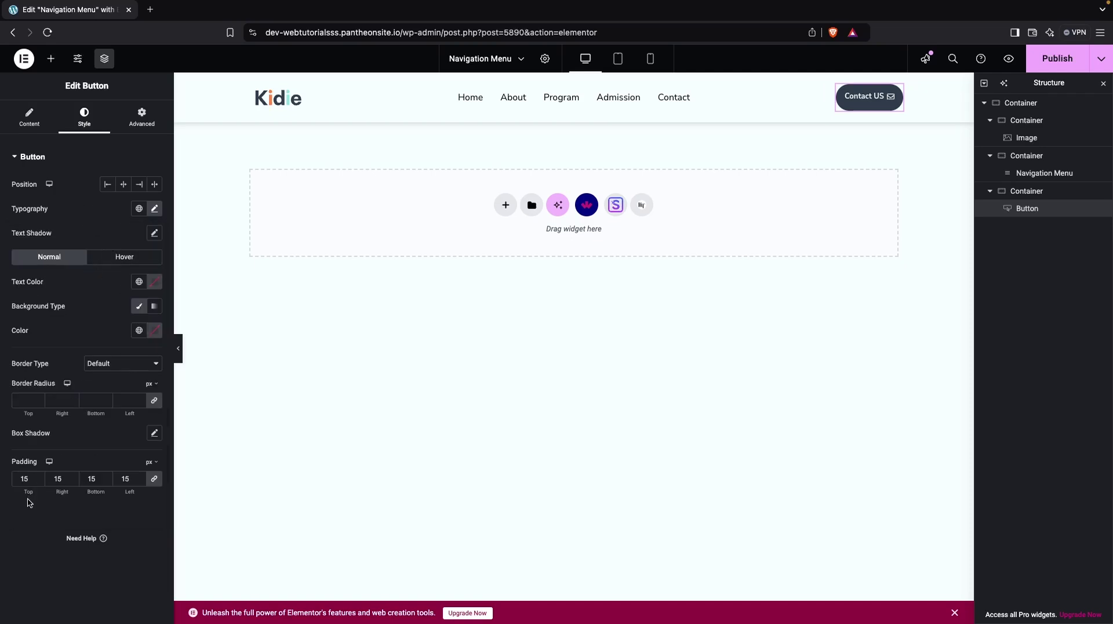
Step: Reduce the Contact button's linked padding to 10 px on all four sides
left_click(29, 479)
key("Down")
key("Down")
key("Down")
key("Down")
key("Down")
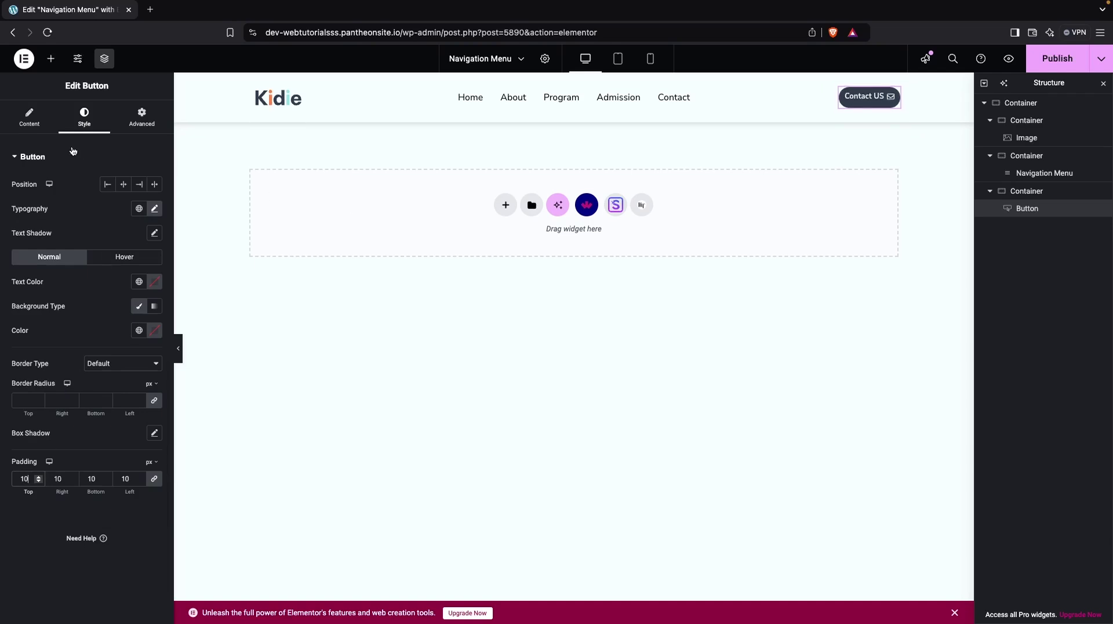
Step: Correct the button text to "Contact Us" and set the icon spacing to 10 px
left_click(29, 115)
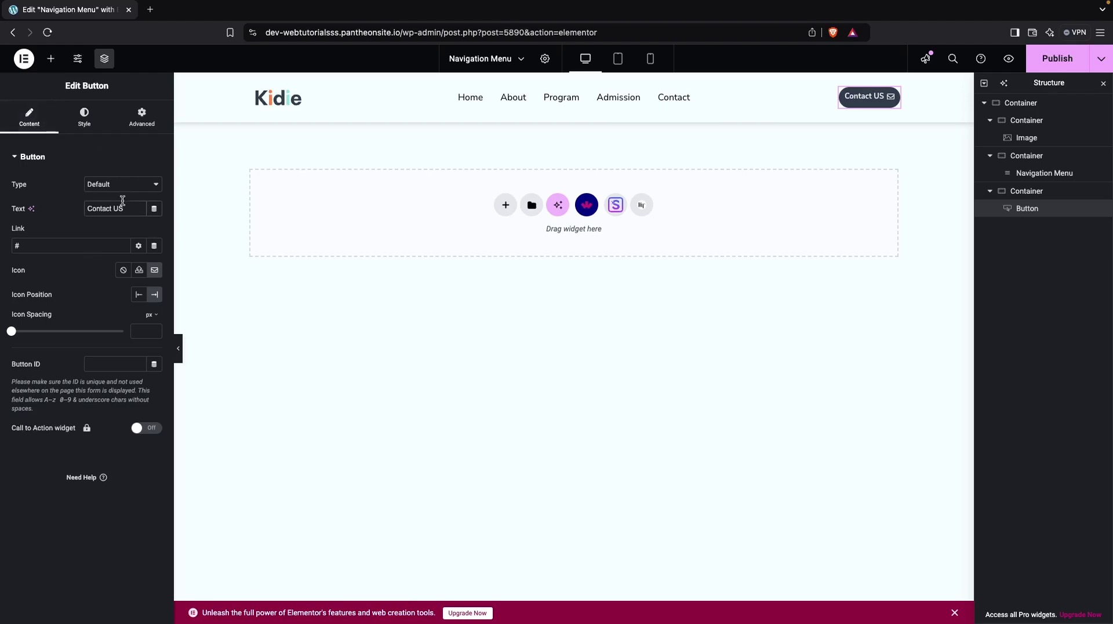
key("shift+alt+Right")
key("Right")
key("BackSpace")
key("BackSpace")
key("BackSpace")
left_click_drag(12, 333, 37, 335)
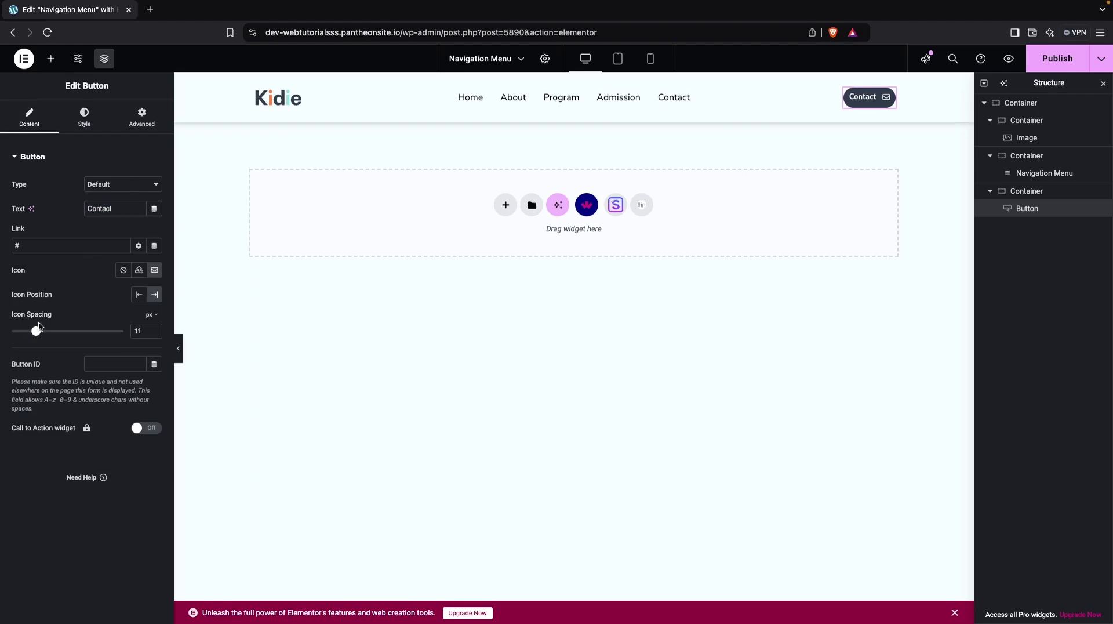
left_click_drag(39, 326, 34, 331)
left_click(114, 209)
type("Us")
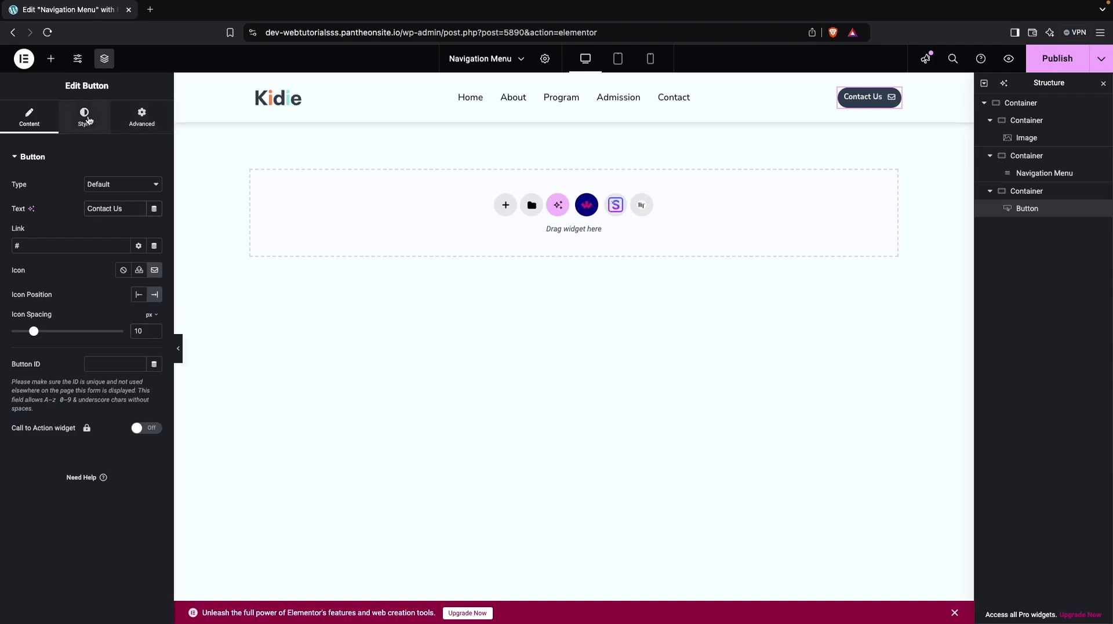
Step: Unlink the Contact Us button's padding values and set its right and left padding to 20 px
left_click(88, 120)
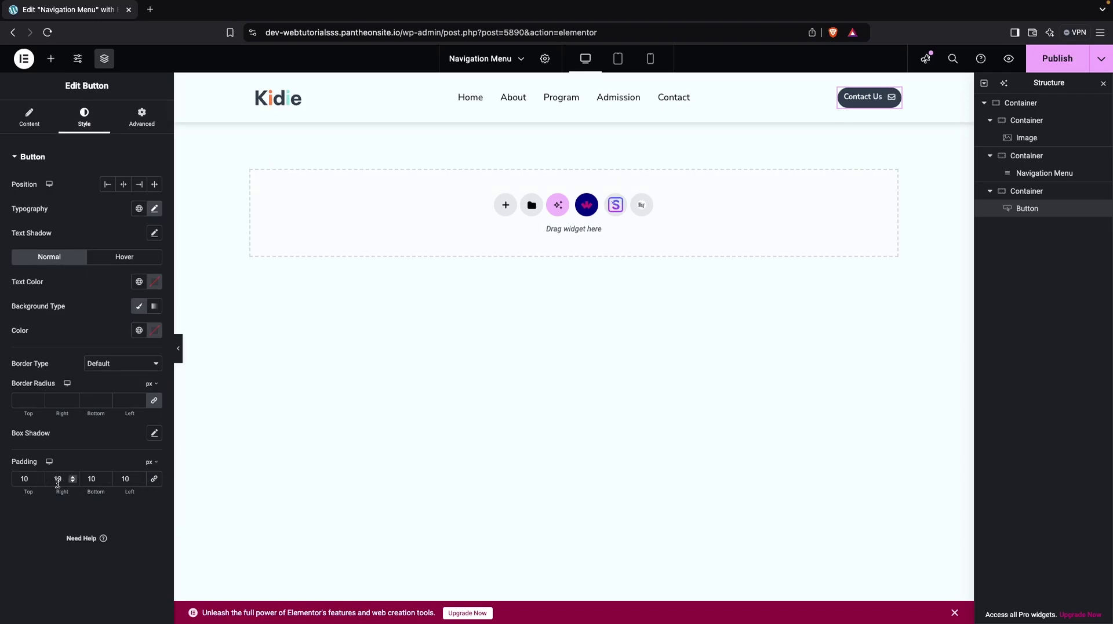
key("BackSpace")
type("5")
left_click(129, 478)
key("BackSpace")
type("5")
key("BackSpace")
key("BackSpace")
type("20")
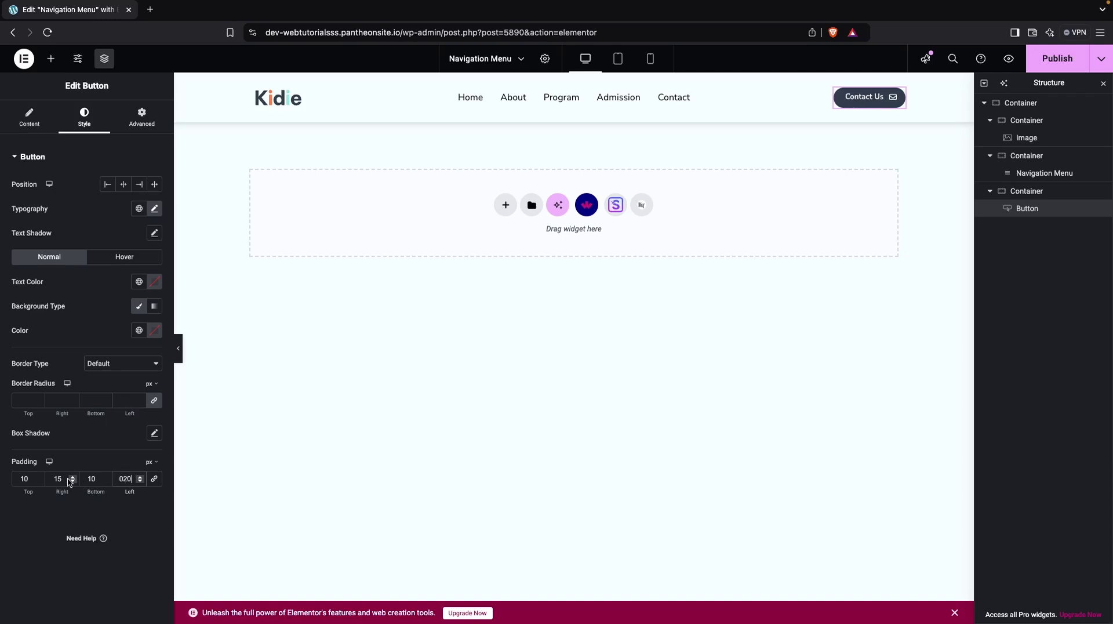
left_click(64, 478)
key("BackSpace")
key("BackSpace")
type("20")
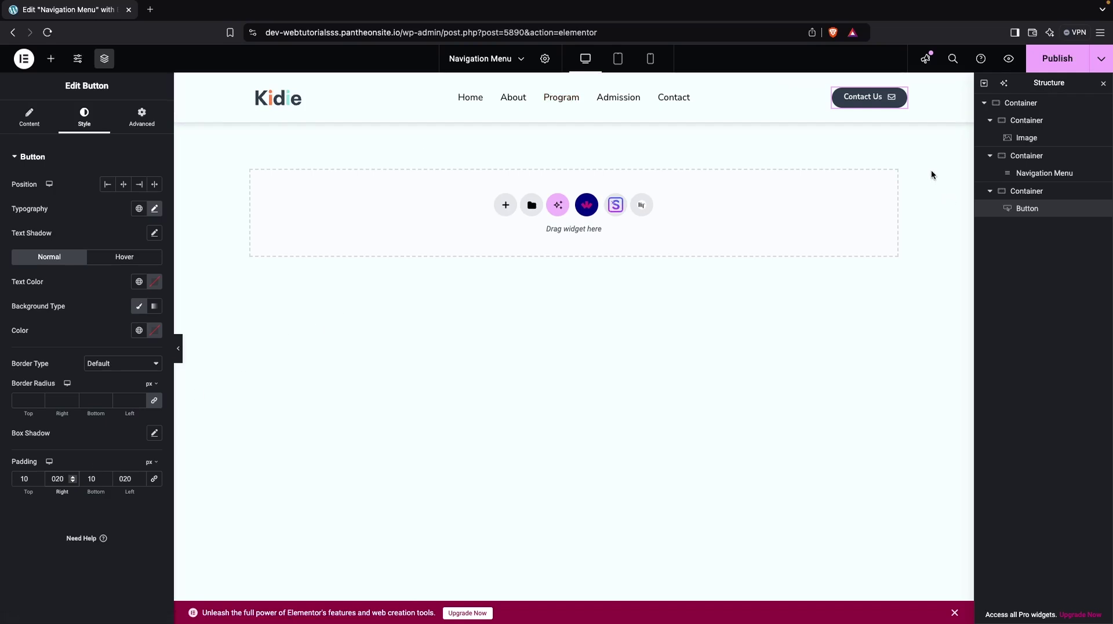
Step: Publish the Navigation Menu header template, then exit to WordPress and open the live site's home page
left_click(1049, 58)
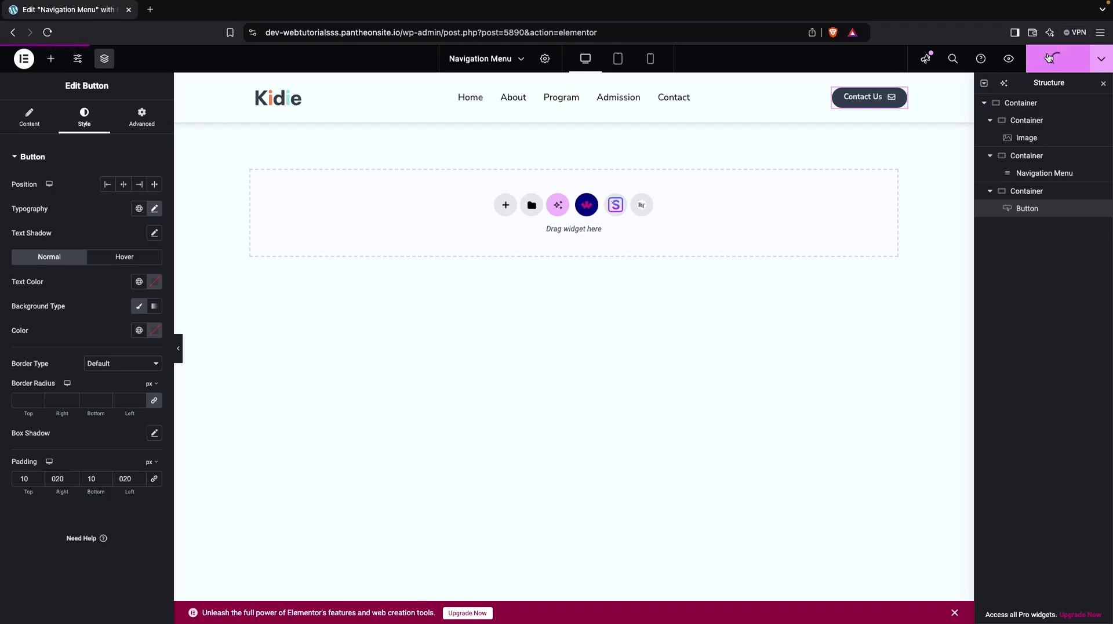
left_click(24, 58)
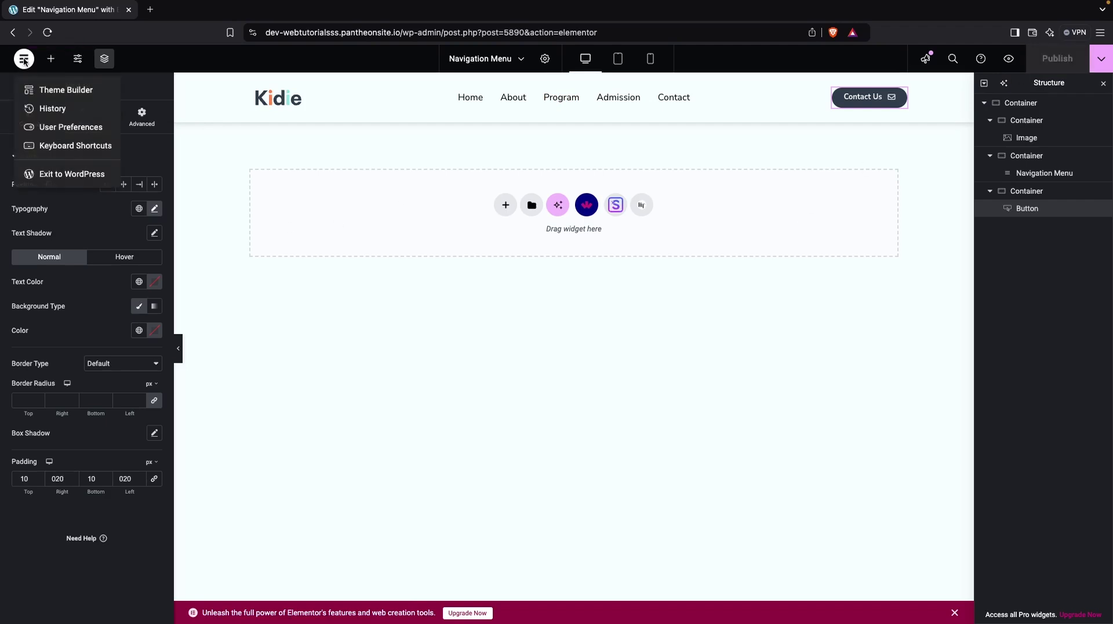
left_click(57, 174)
mouse_move(69, 58)
left_click(42, 75)
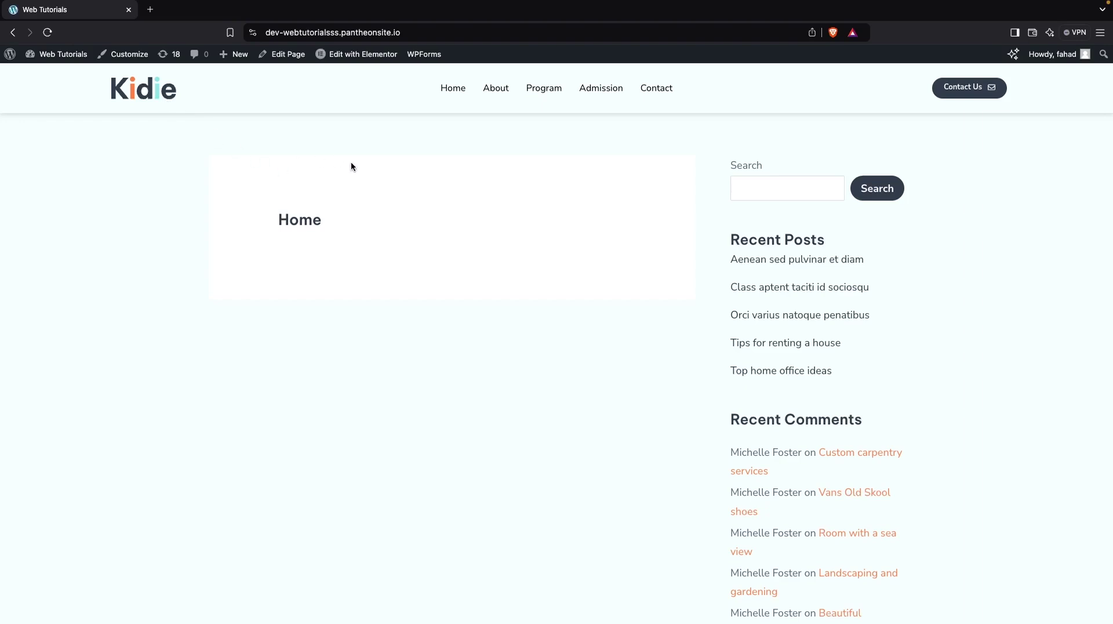